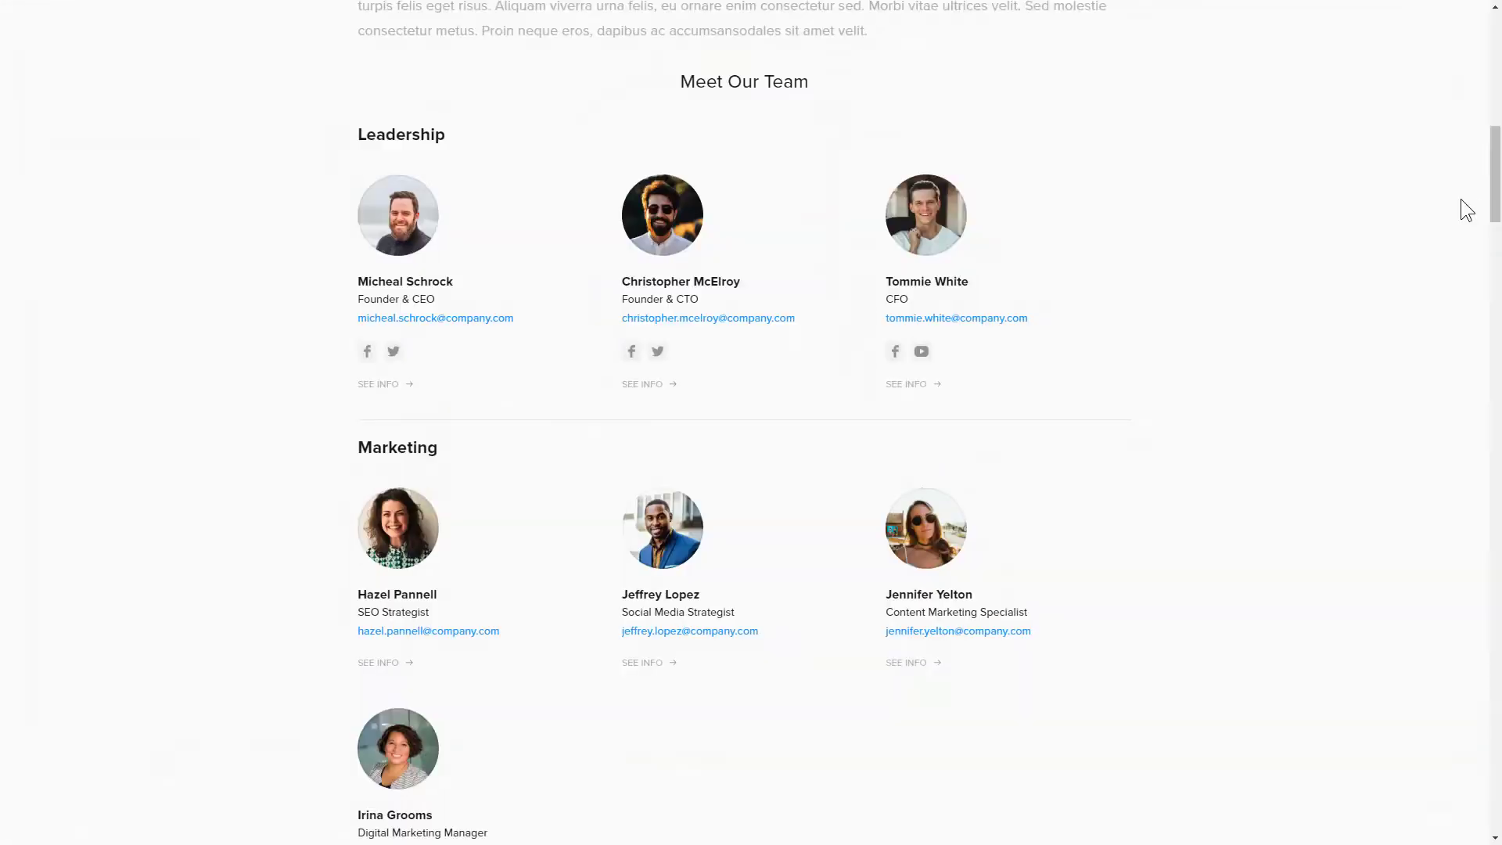
left_click(664, 247)
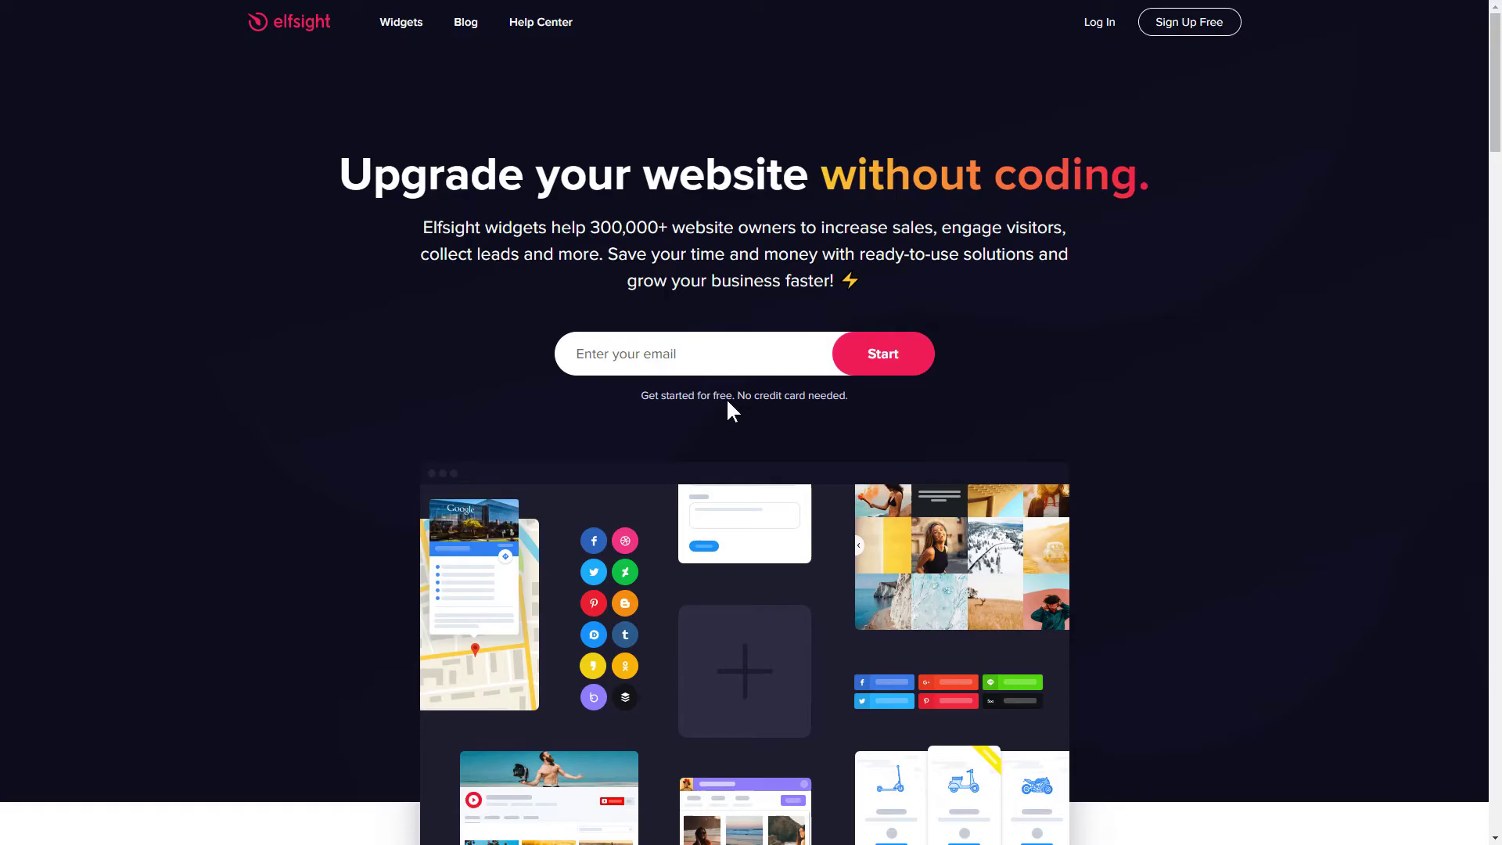
Go from the Widgets list to Team Showcase and start creating a widget
left_click(400, 22)
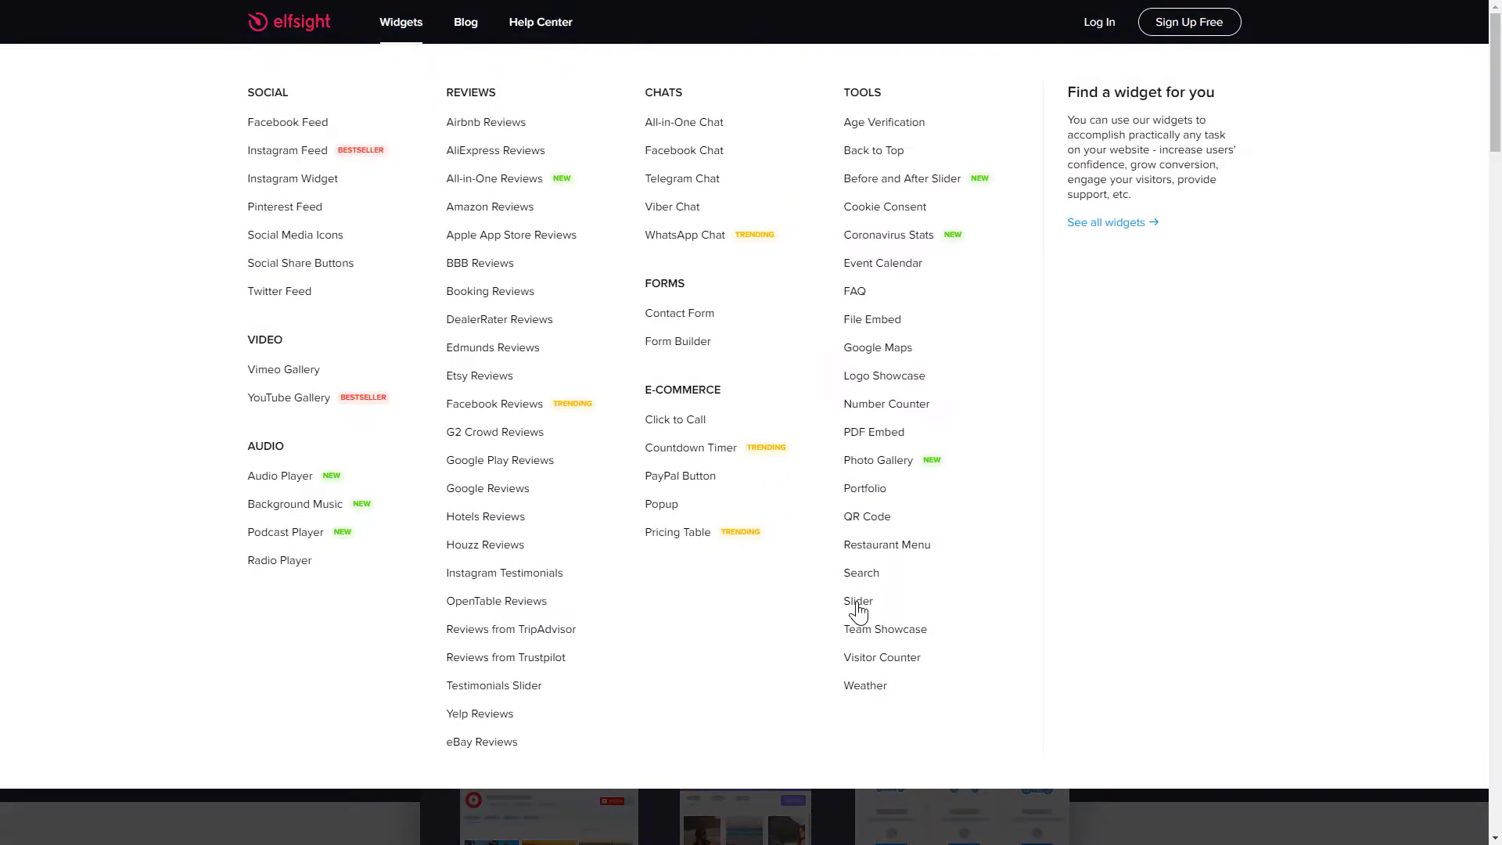
left_click(877, 634)
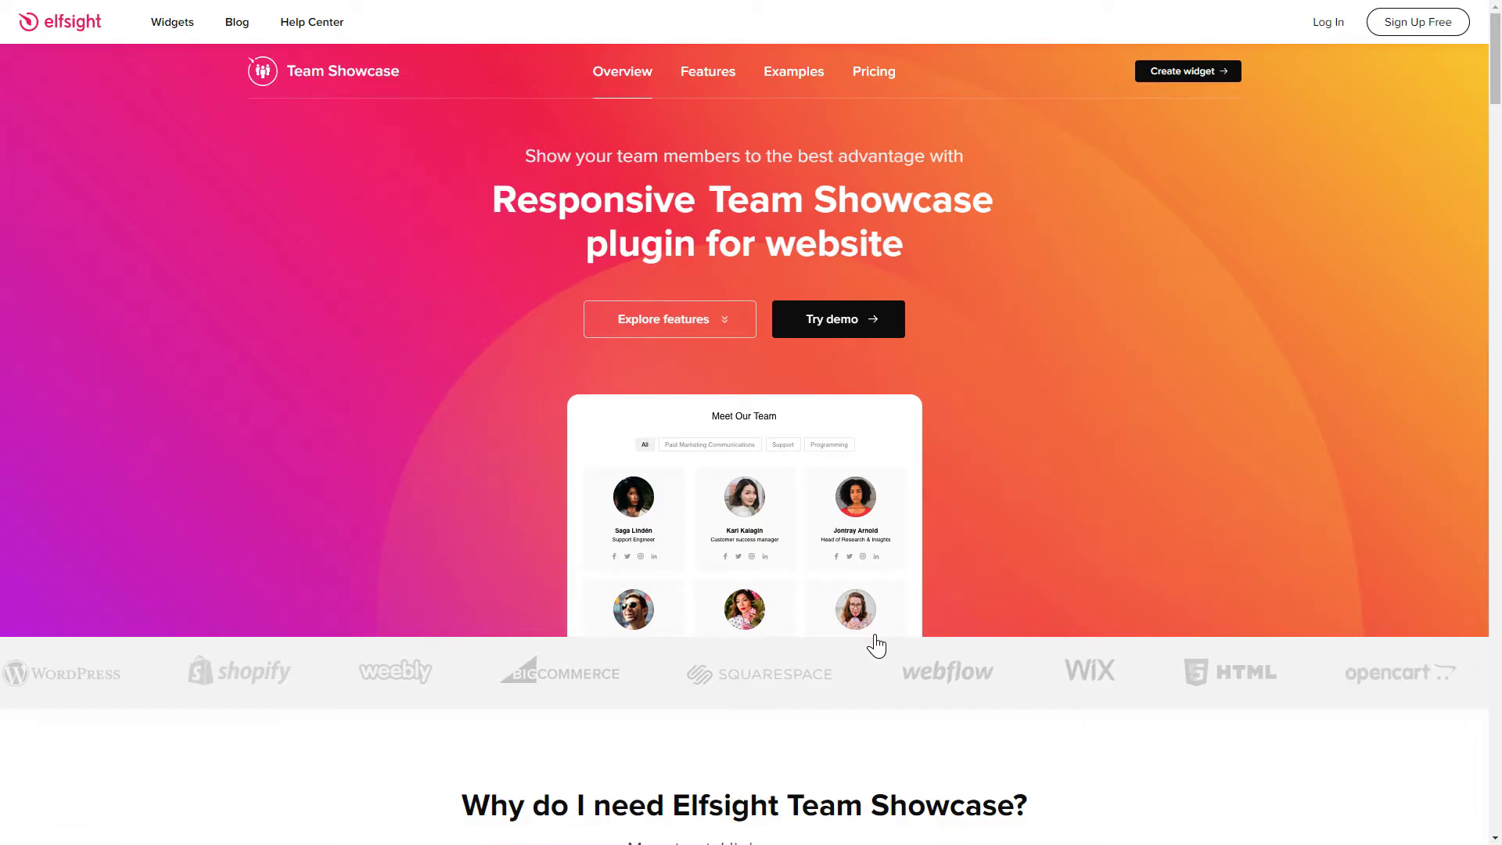
left_click(1184, 90)
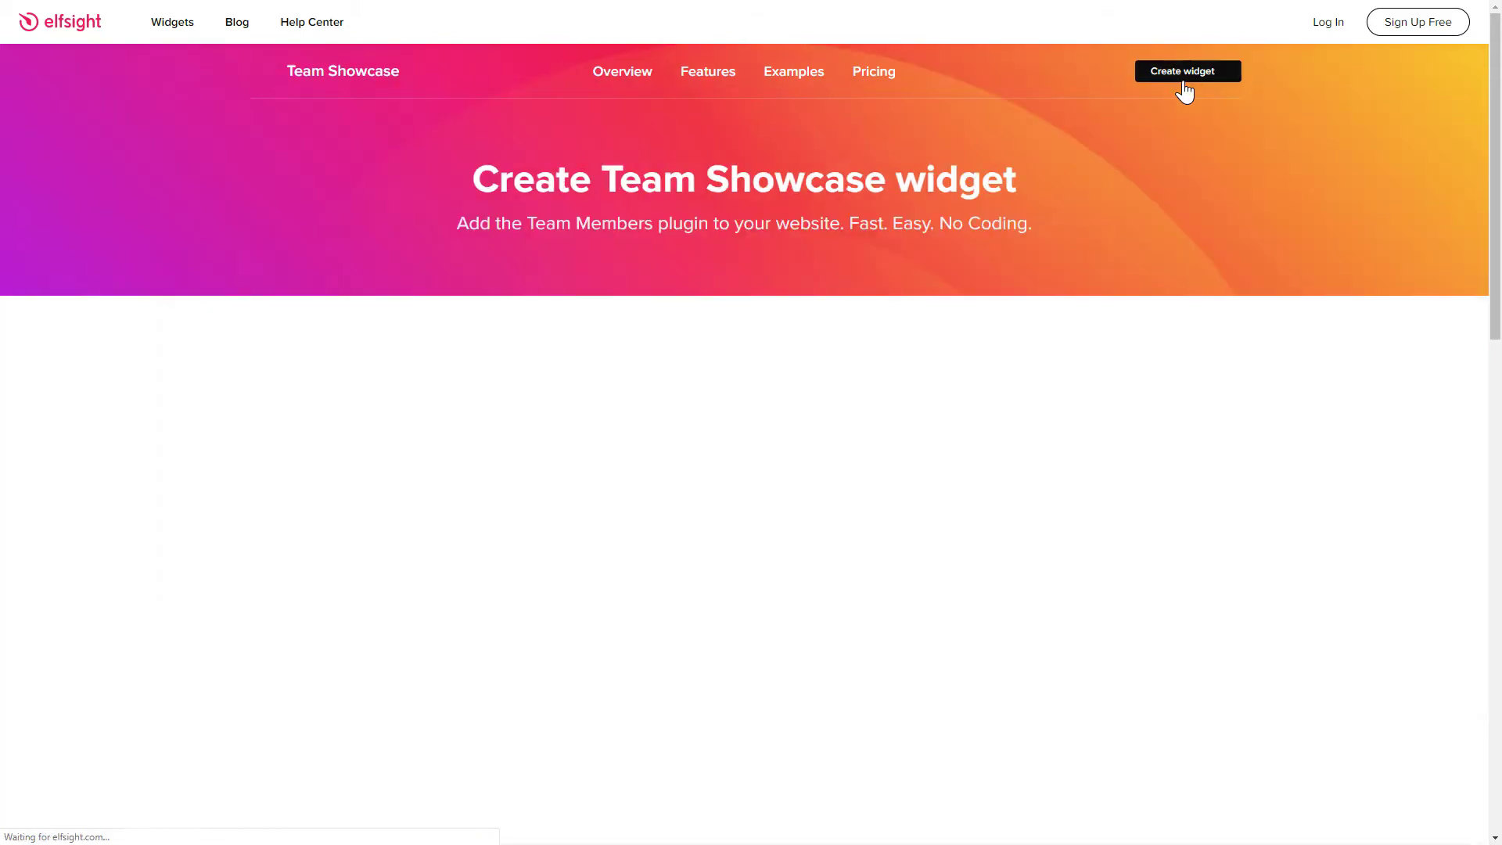
left_click_drag(1492, 129, 1494, 245)
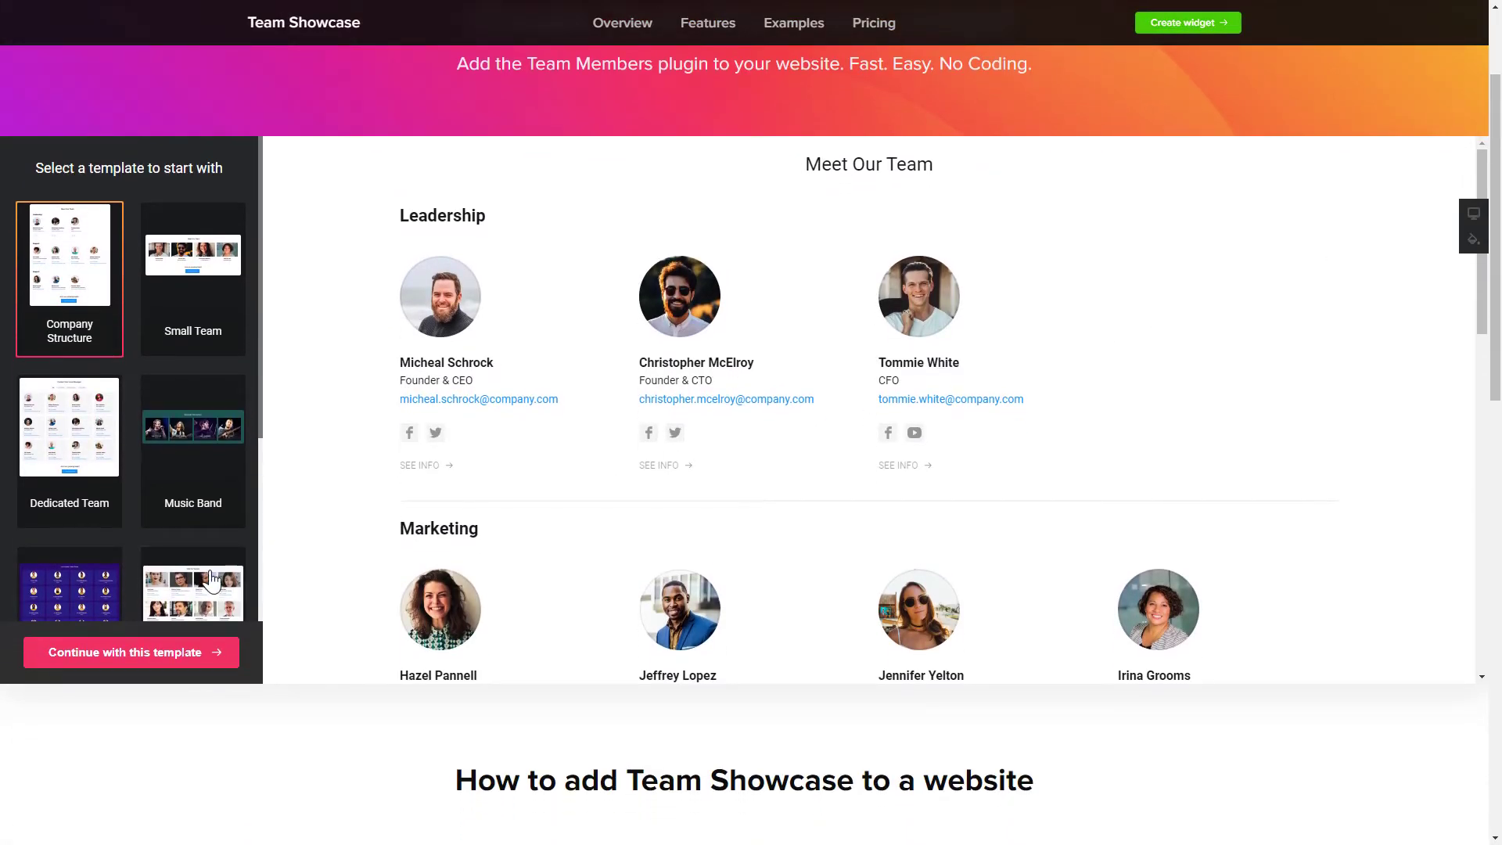
left_click(182, 601)
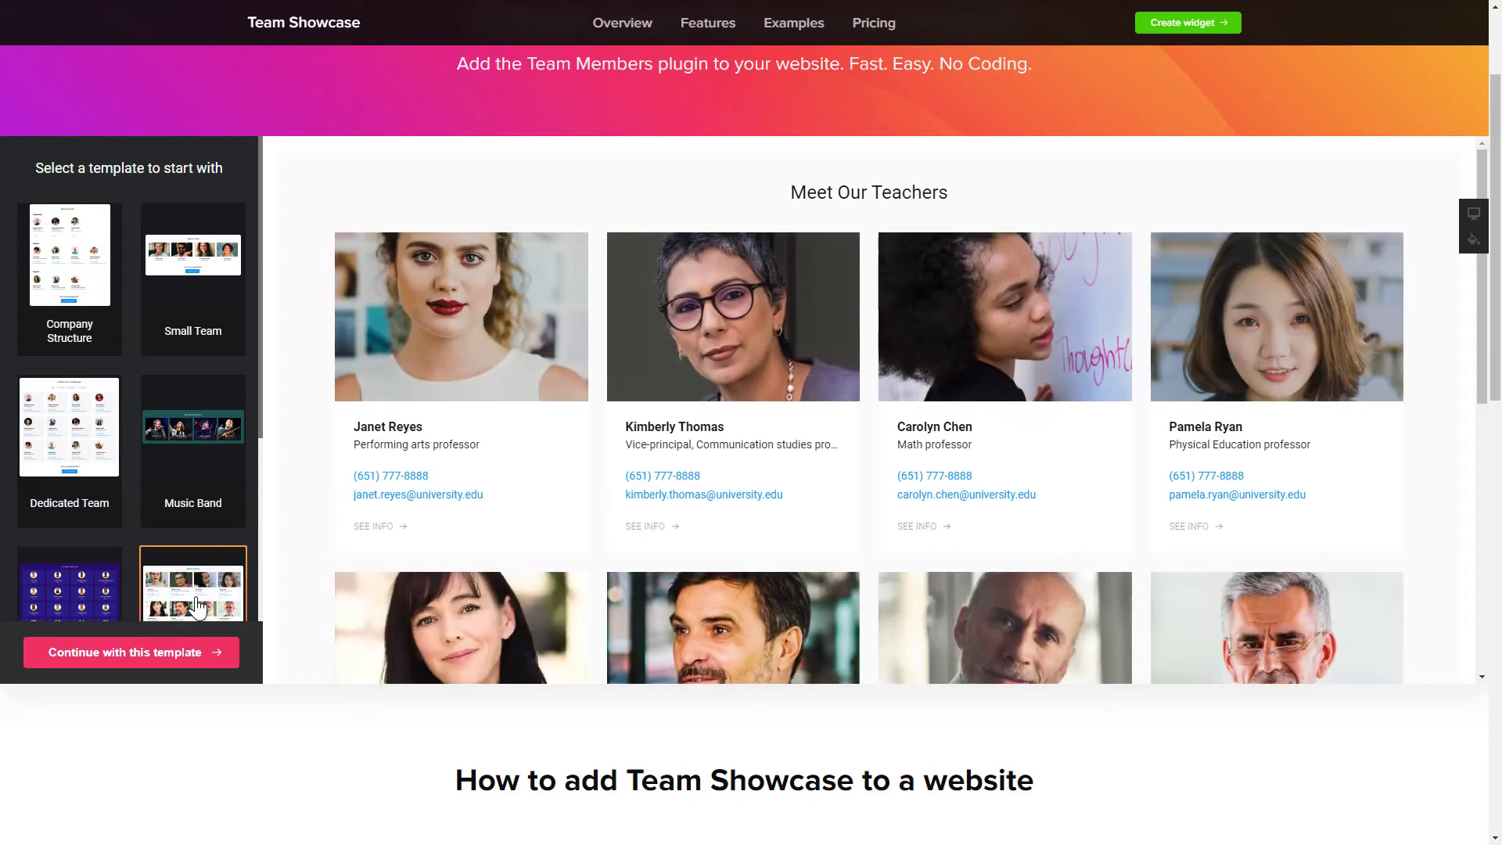
left_click(74, 592)
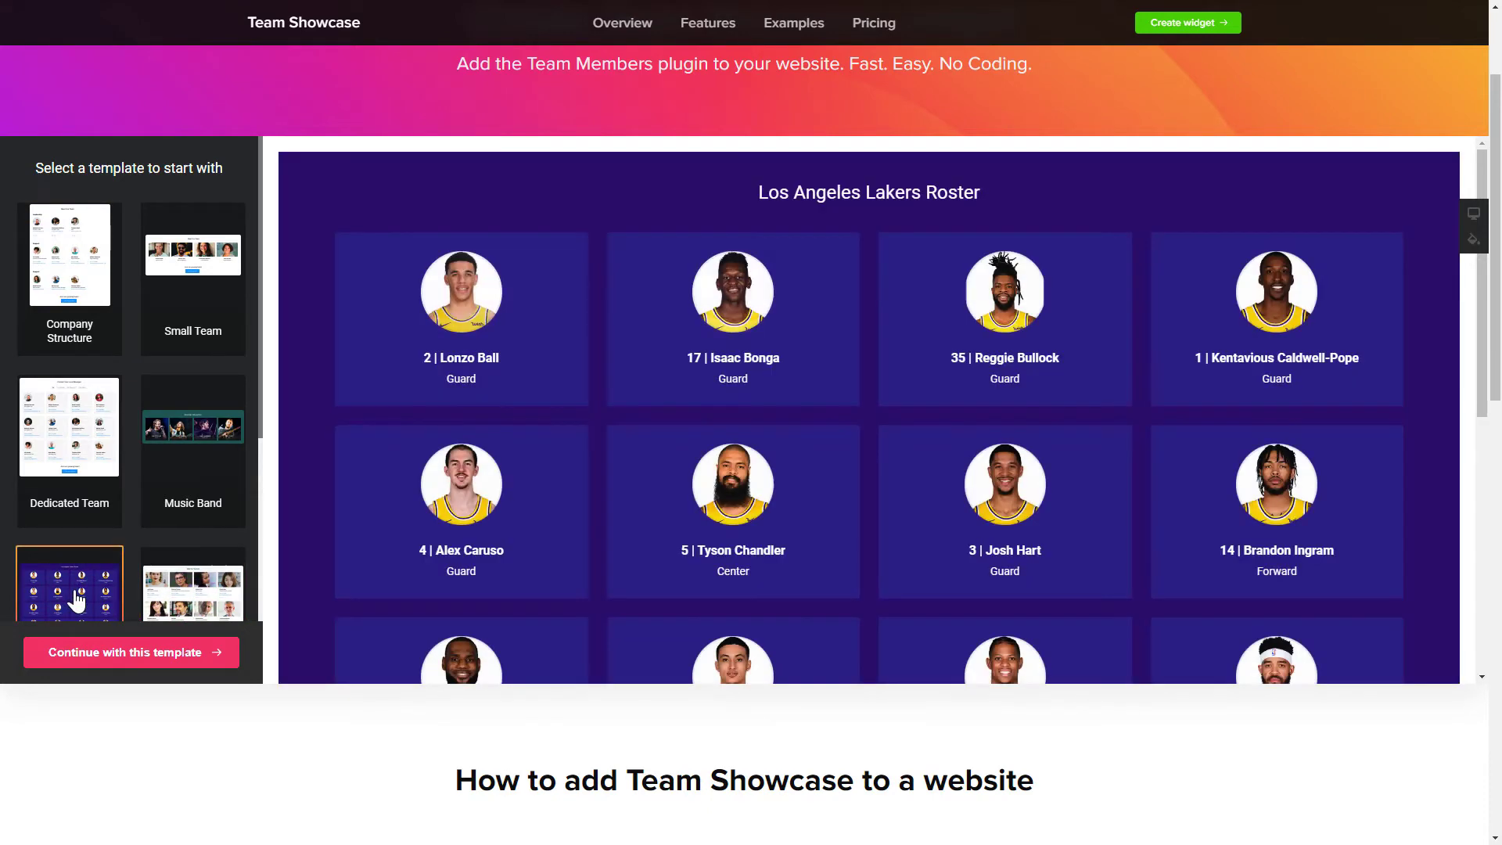
left_click(62, 331)
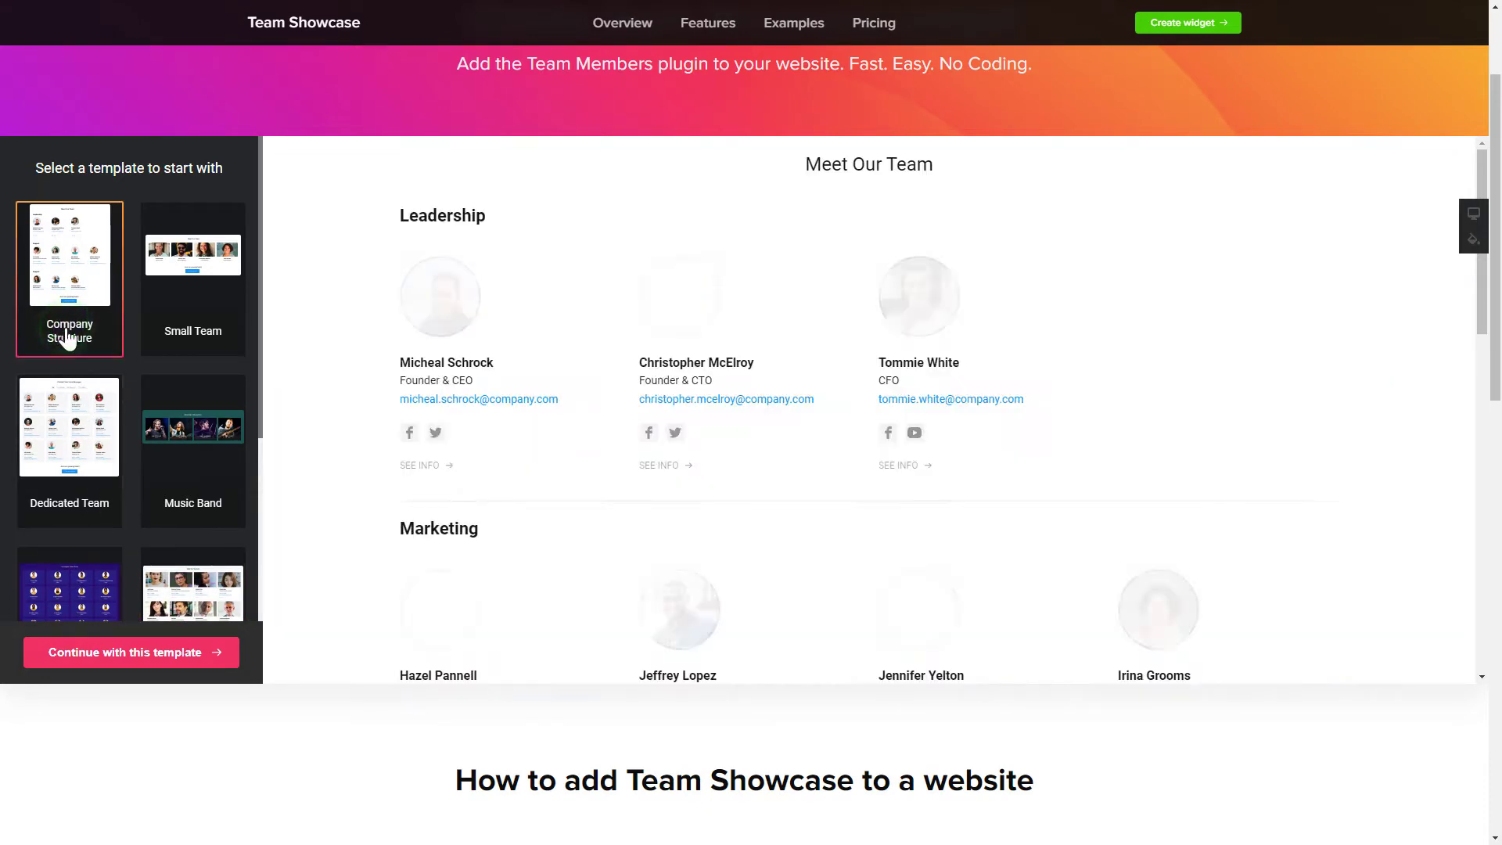
Continue with the Company Structure template and browse a member, Layout and Style settings
left_click(128, 656)
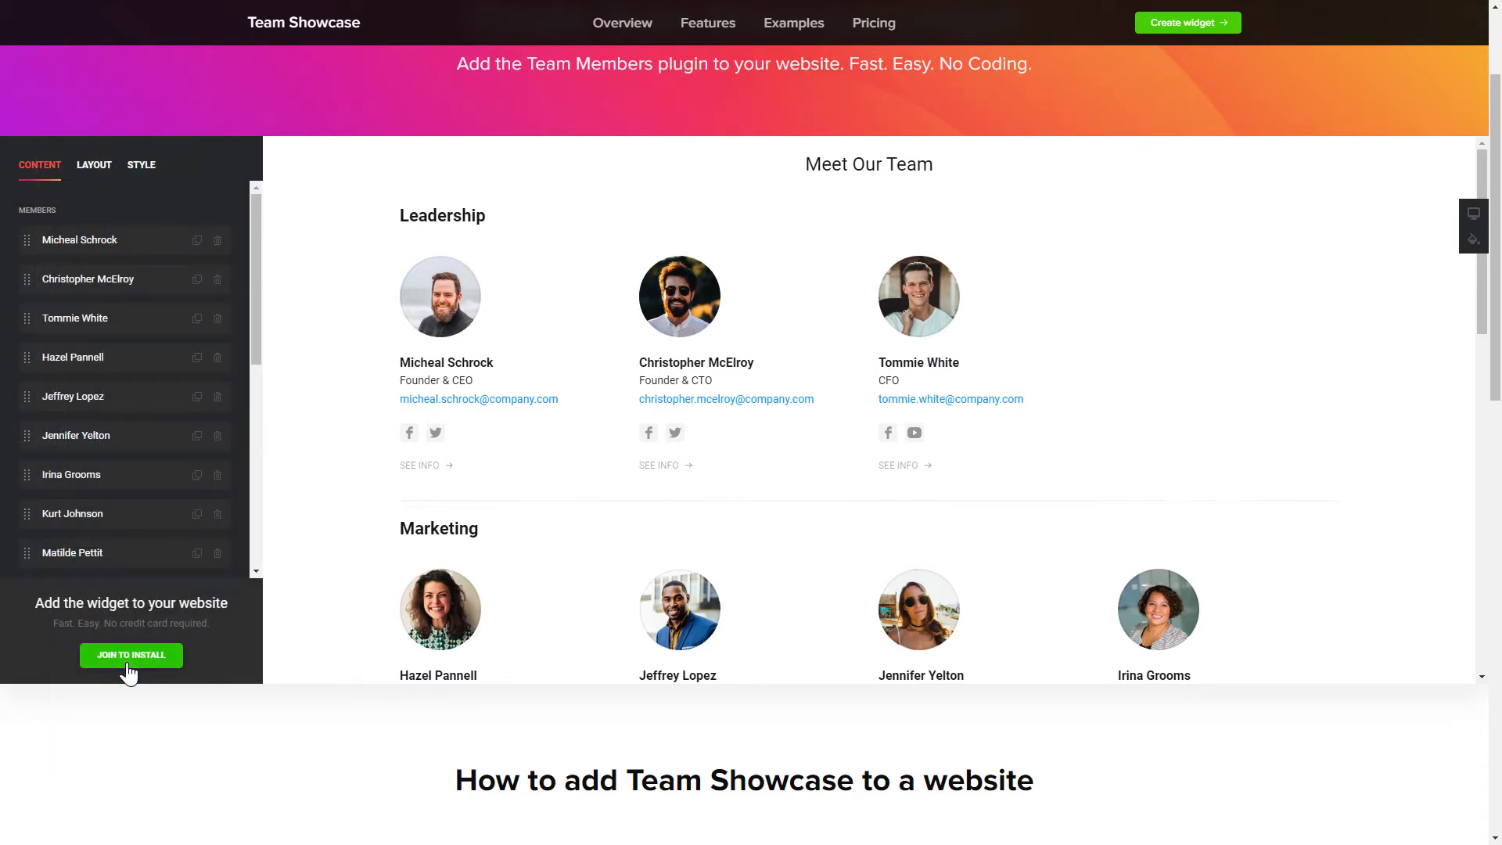
left_click(166, 247)
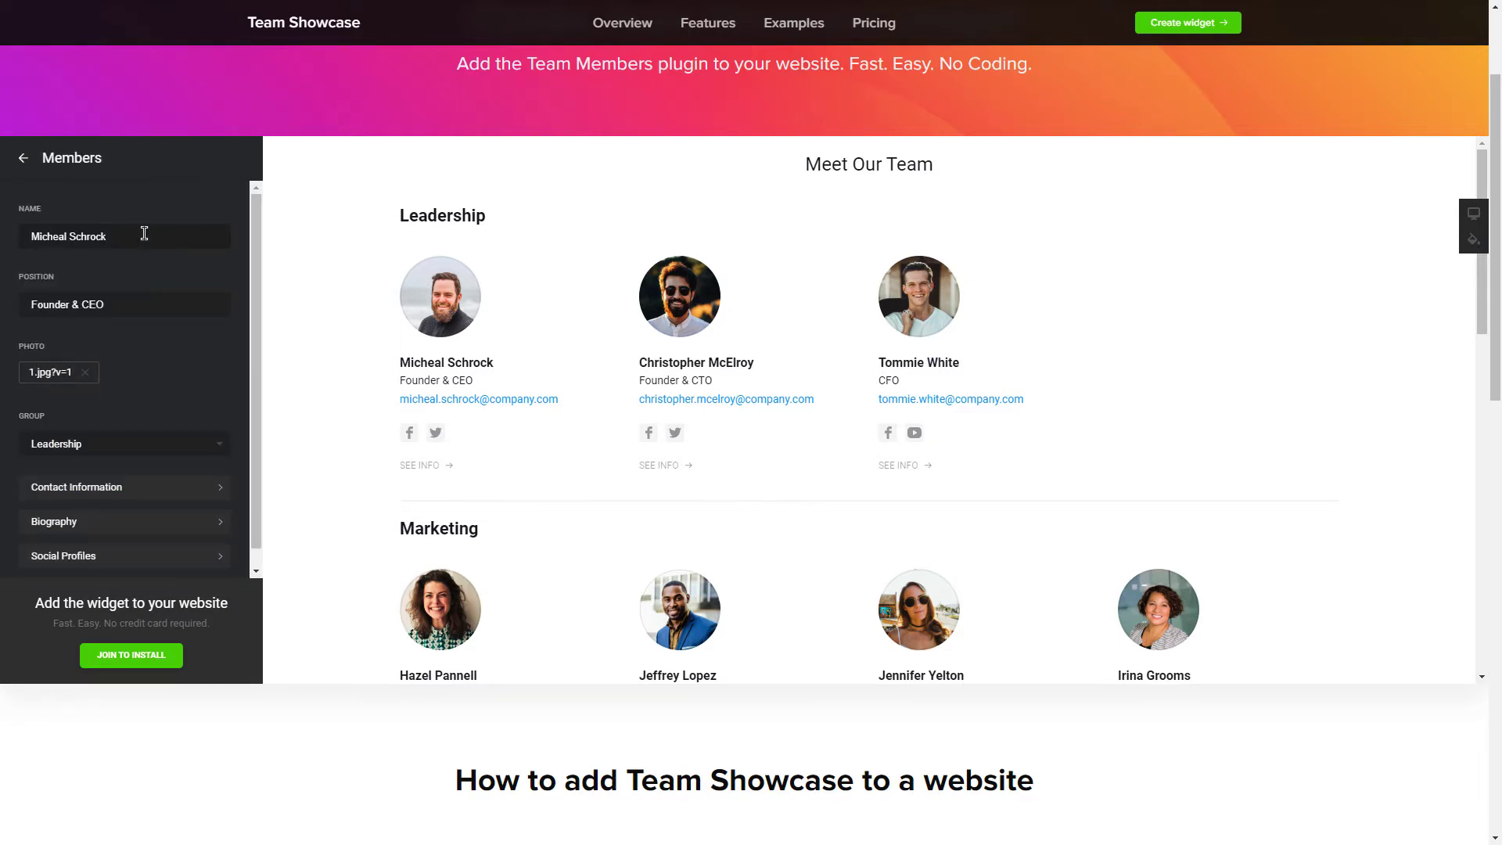
left_click(21, 158)
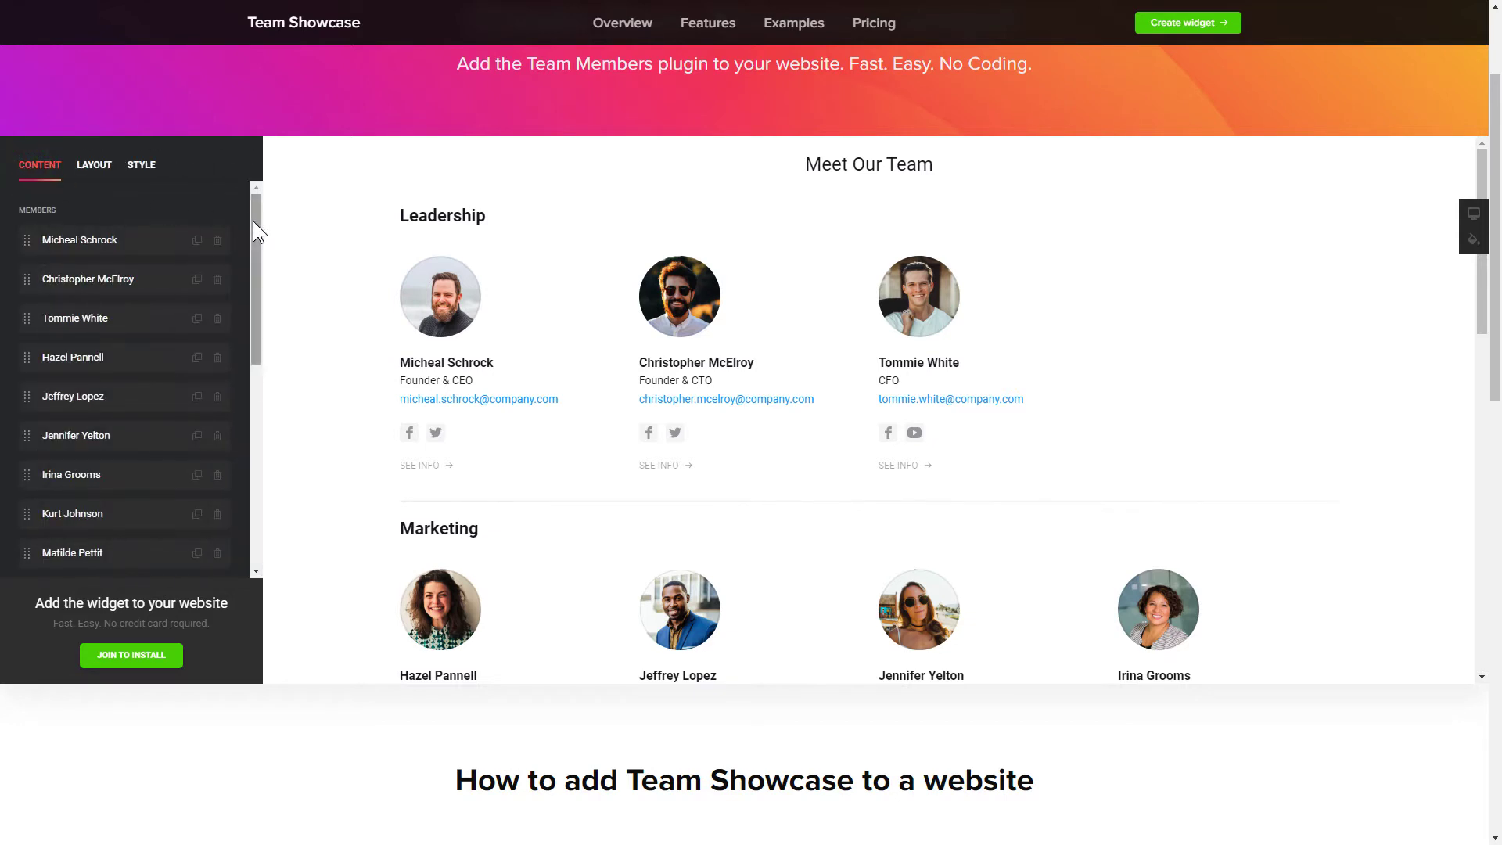
left_click_drag(255, 221, 255, 427)
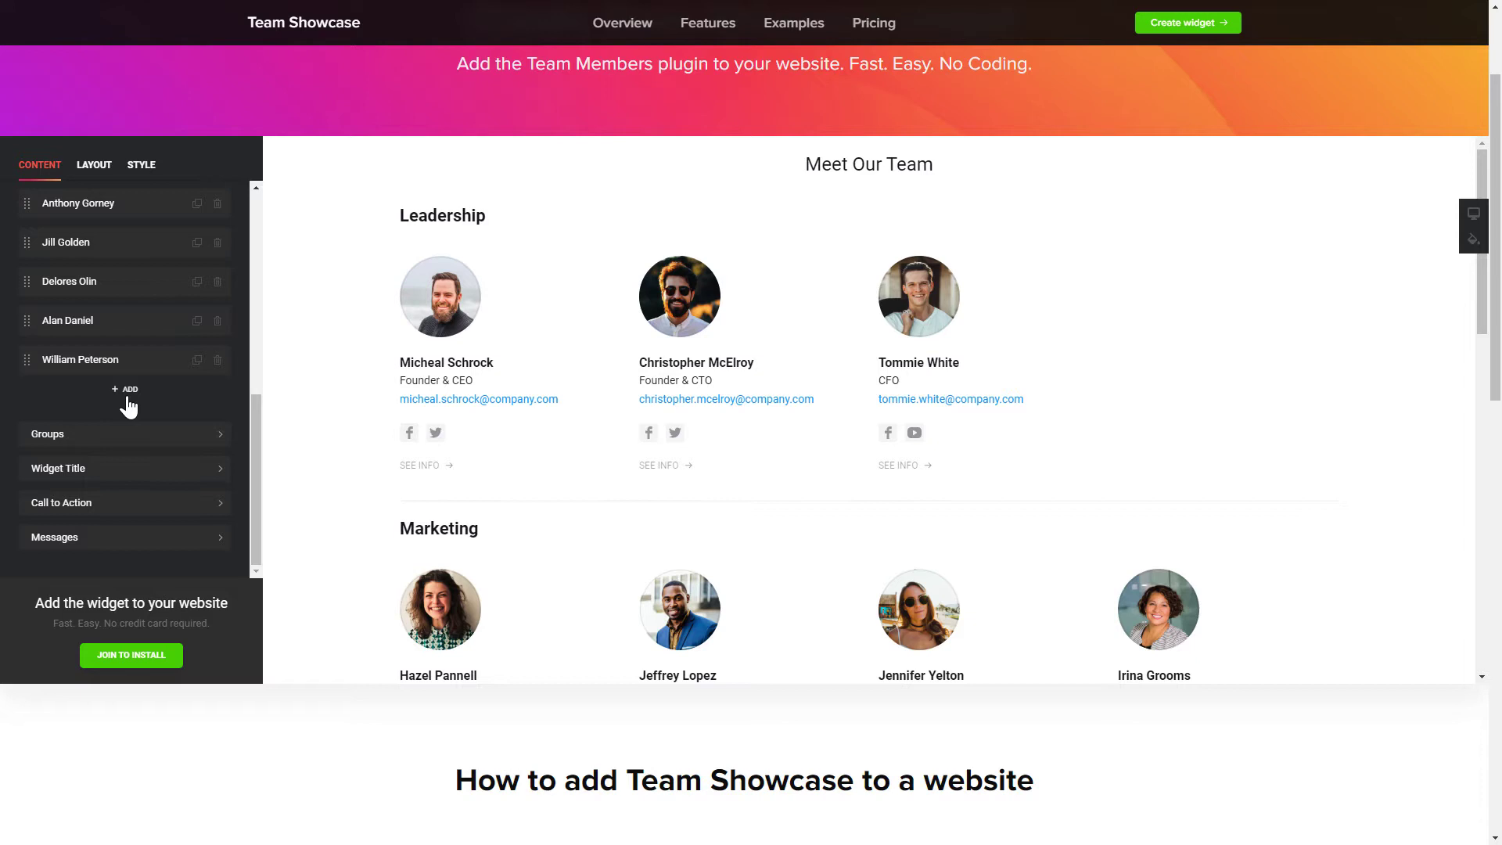
left_click(93, 165)
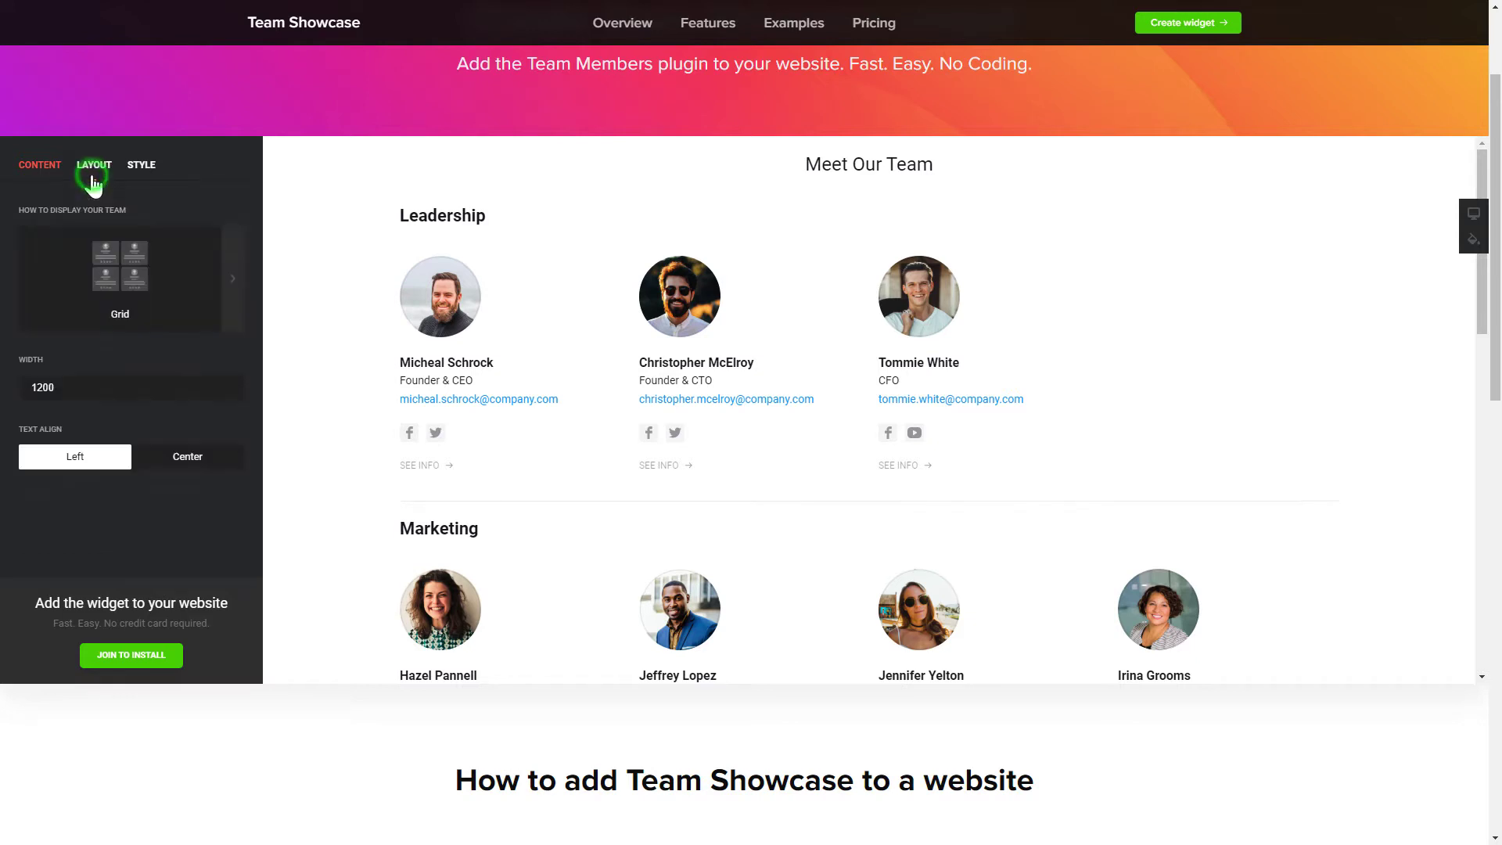
left_click(139, 166)
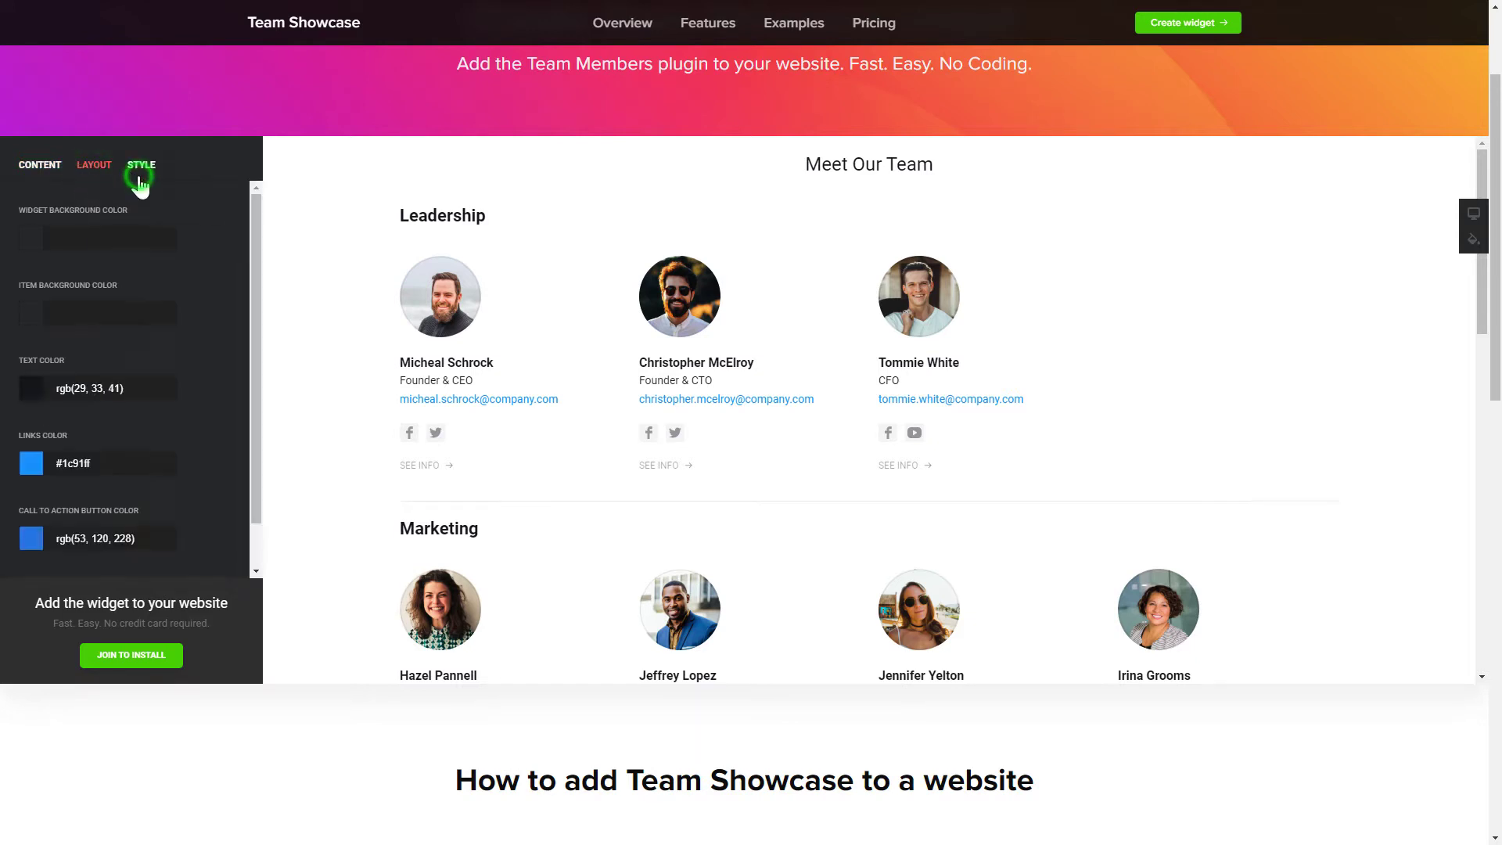
left_click(40, 168)
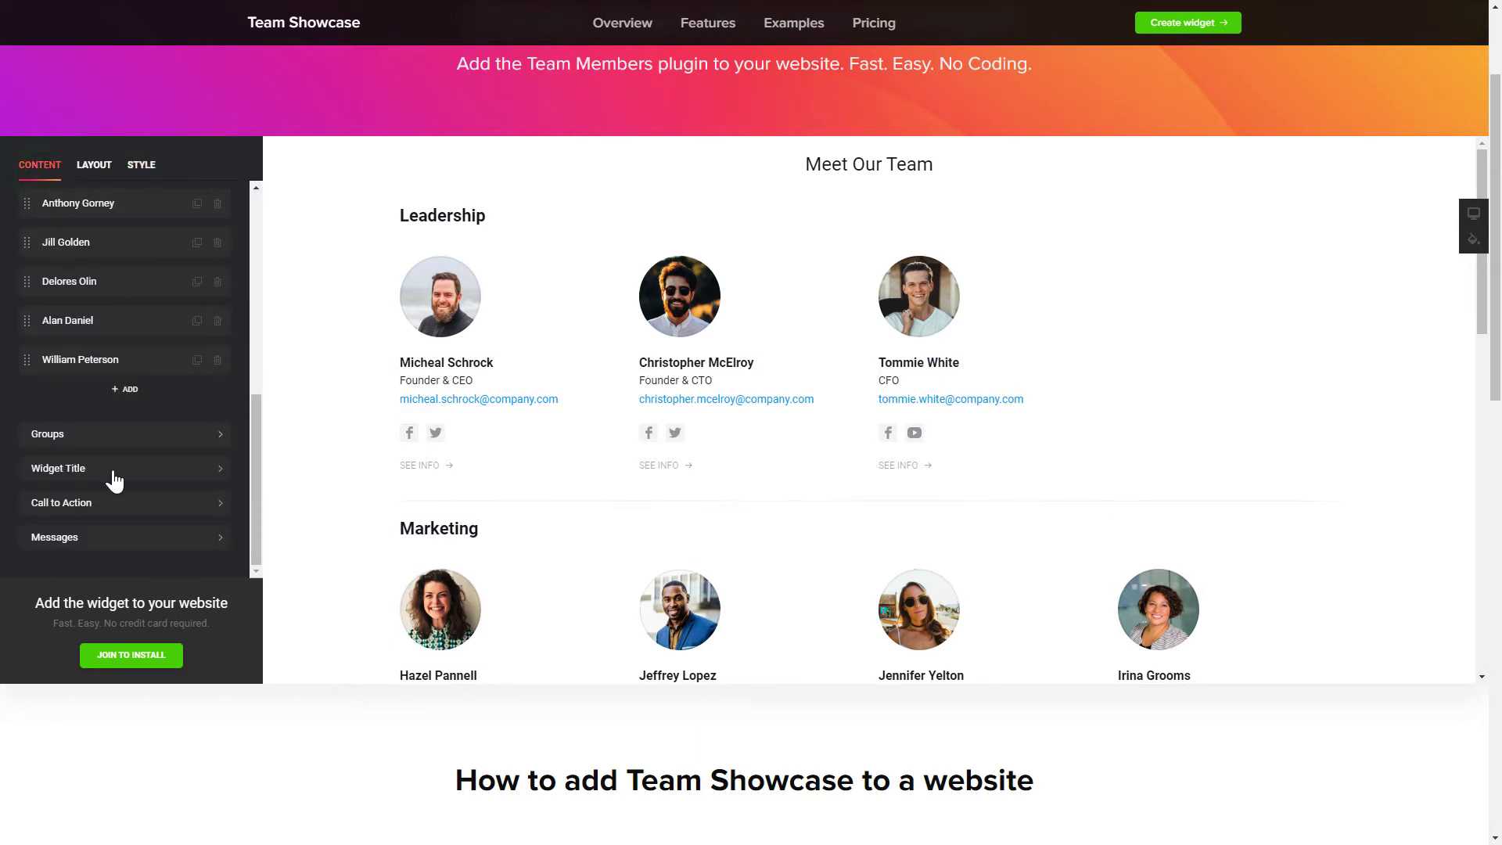
Sign up for an Elfsight account with an email and password to install the widget
left_click(126, 660)
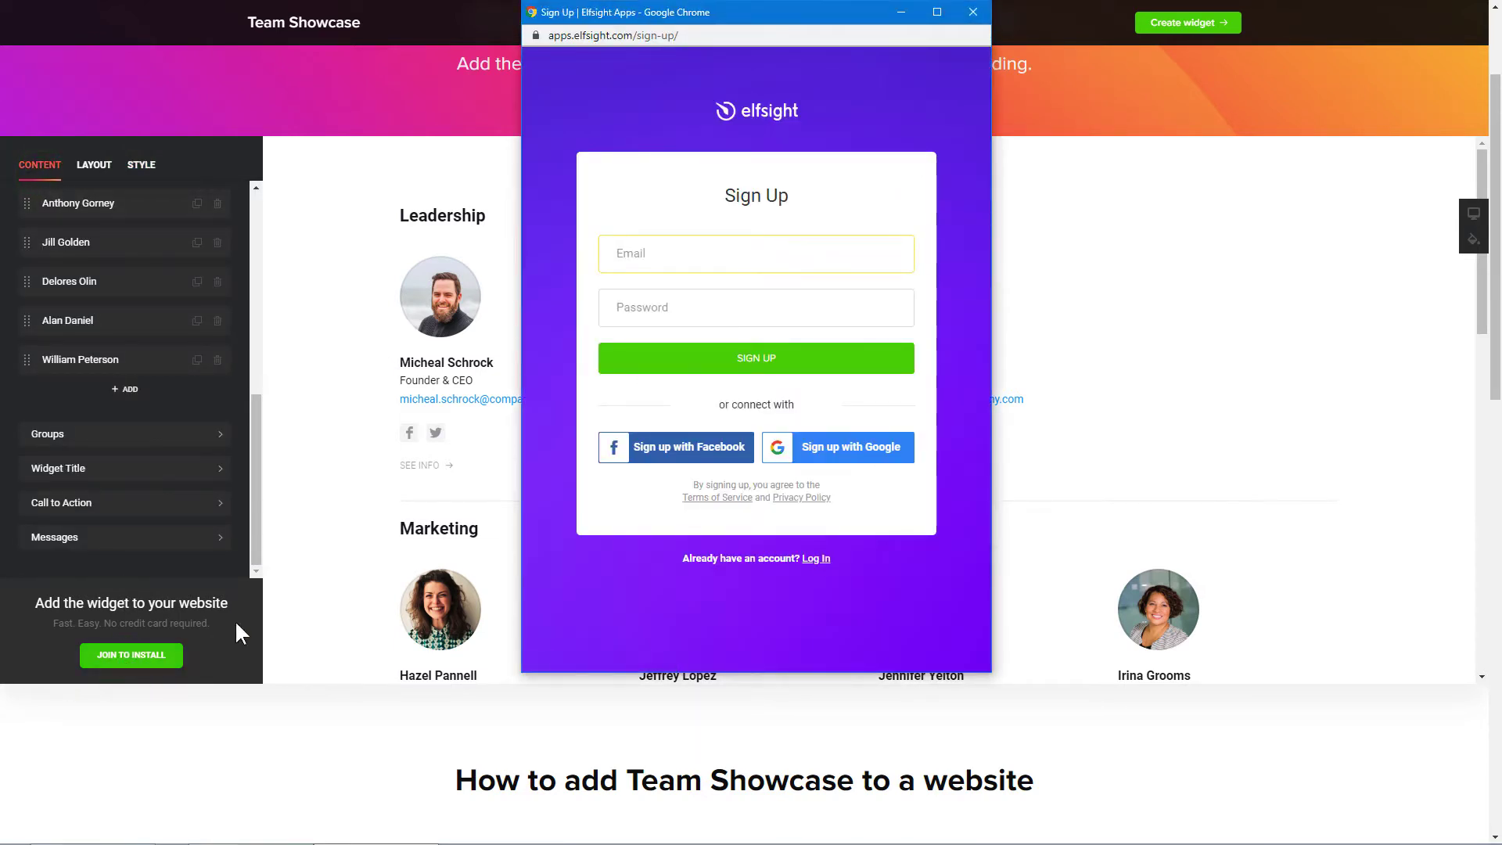
left_click(885, 255)
type("example@elfsight.com")
left_click(884, 308)
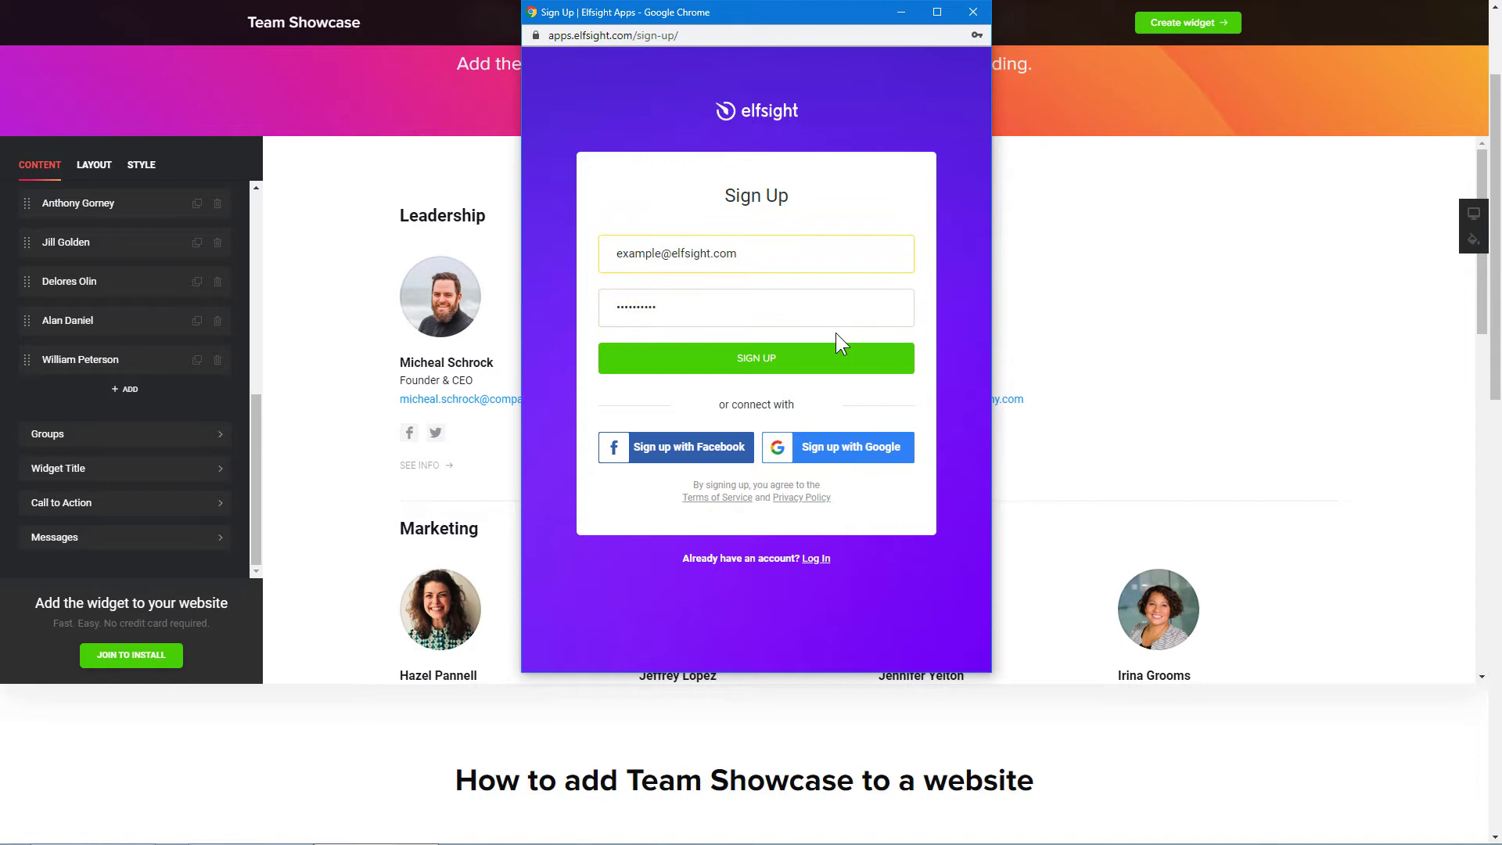
left_click(754, 368)
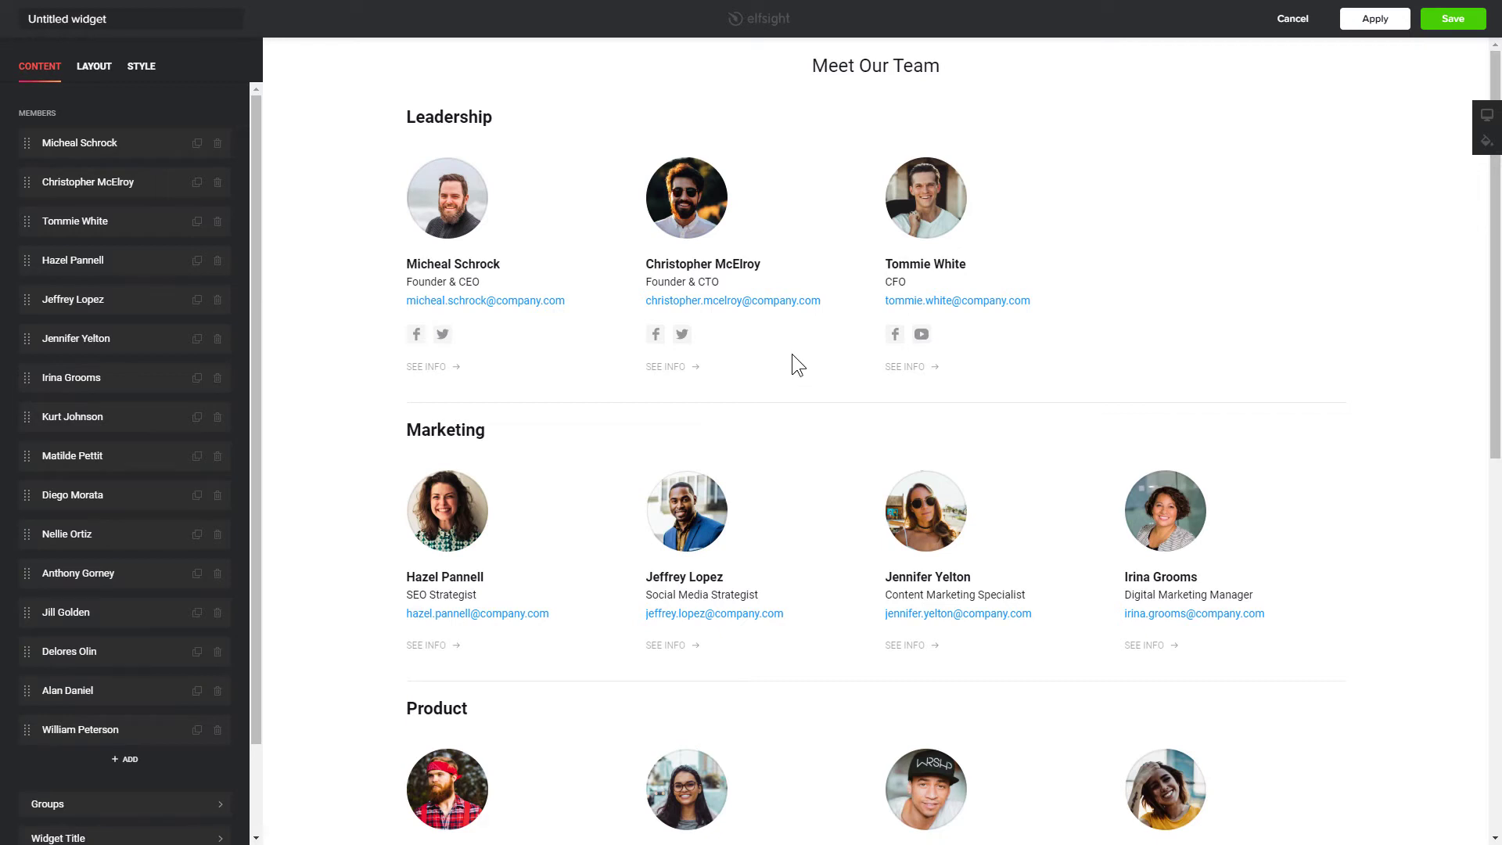
Save the widget on the free Lite plan and copy its embed code
left_click(1452, 20)
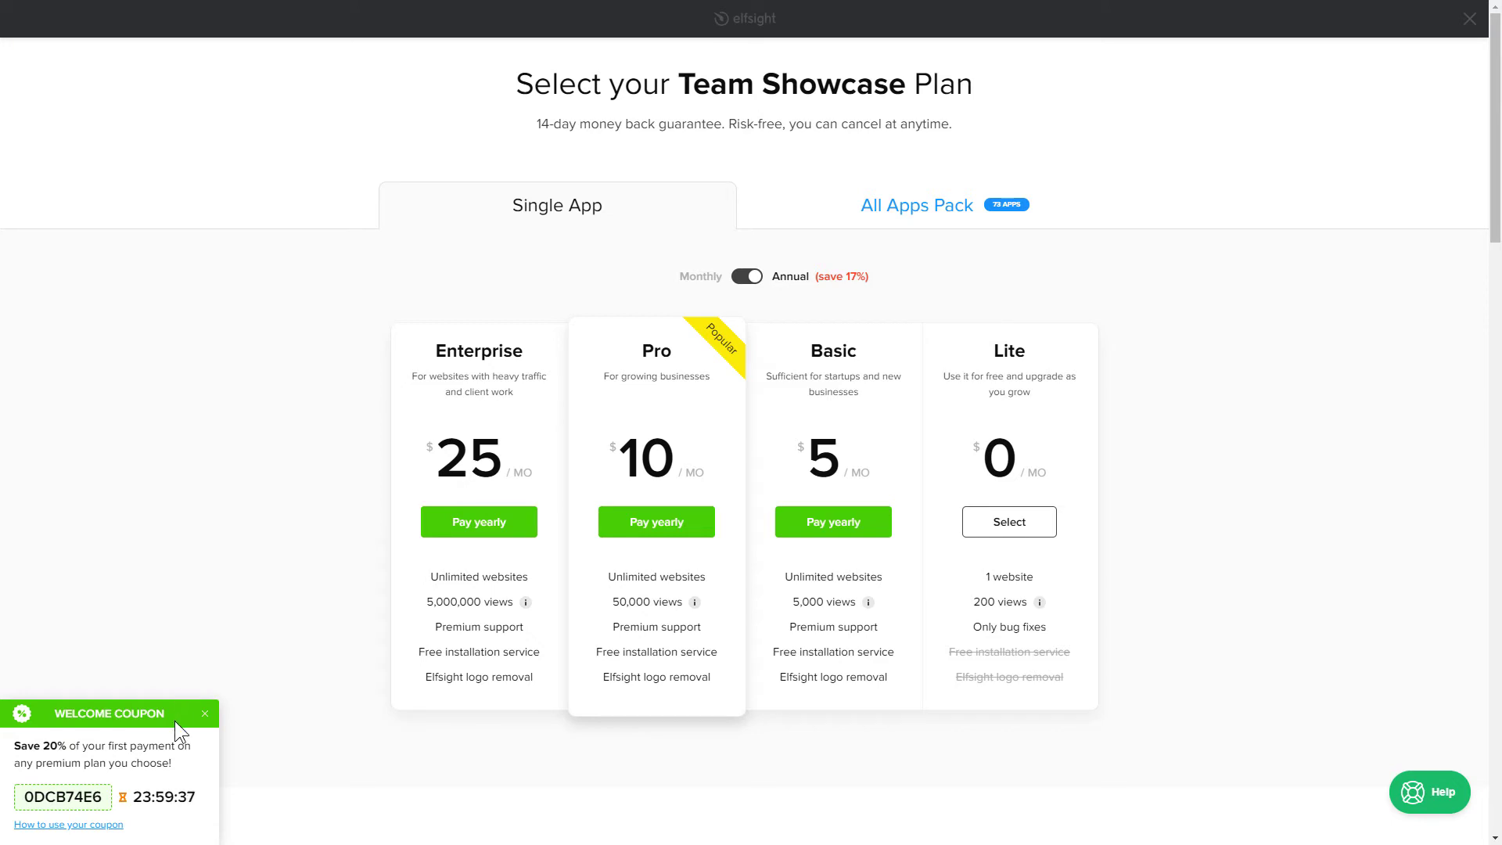
left_click(1010, 536)
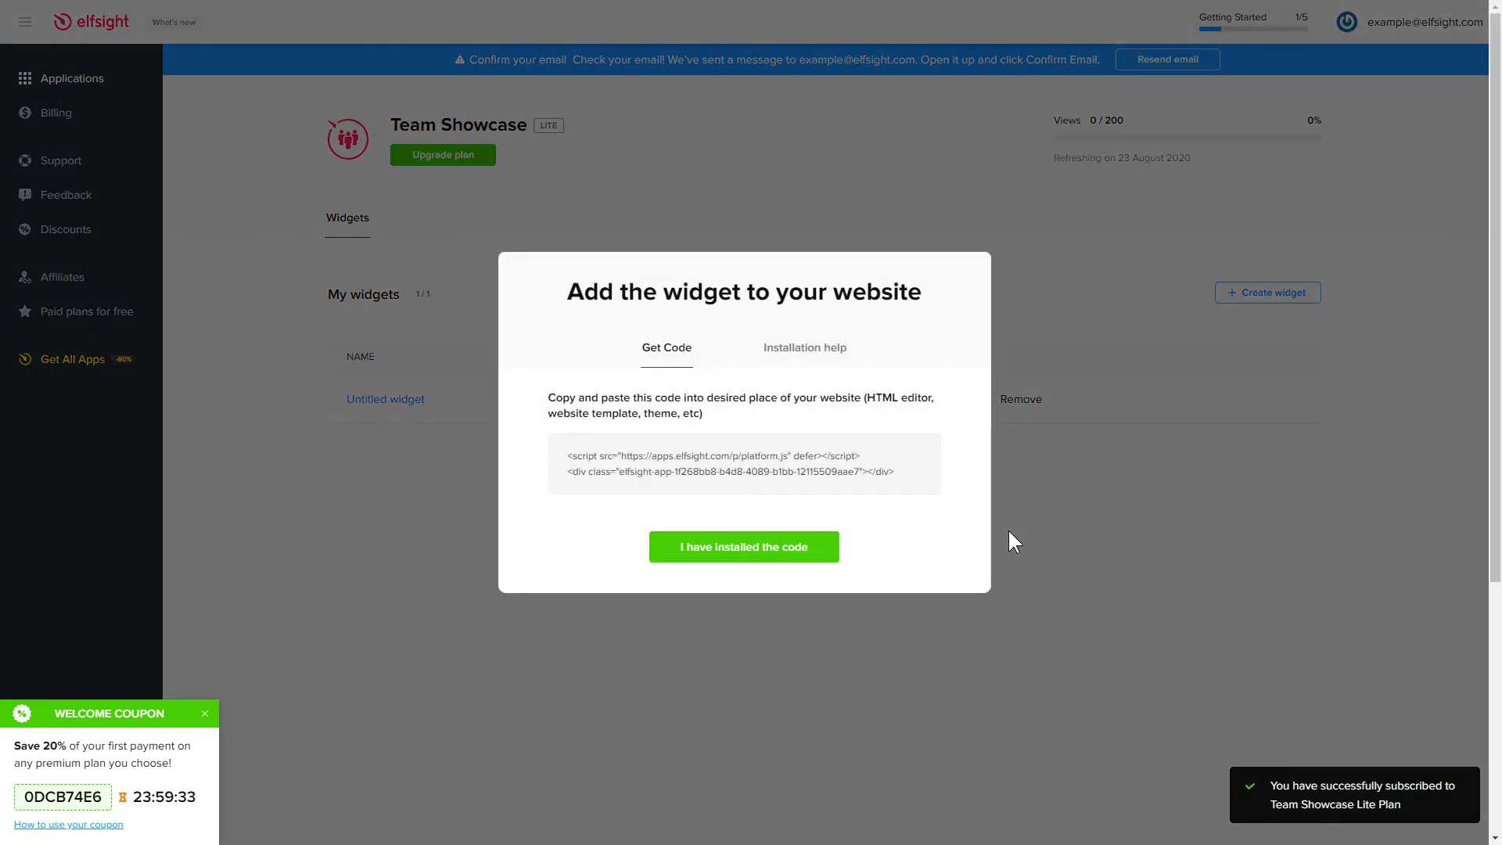
left_click(913, 485)
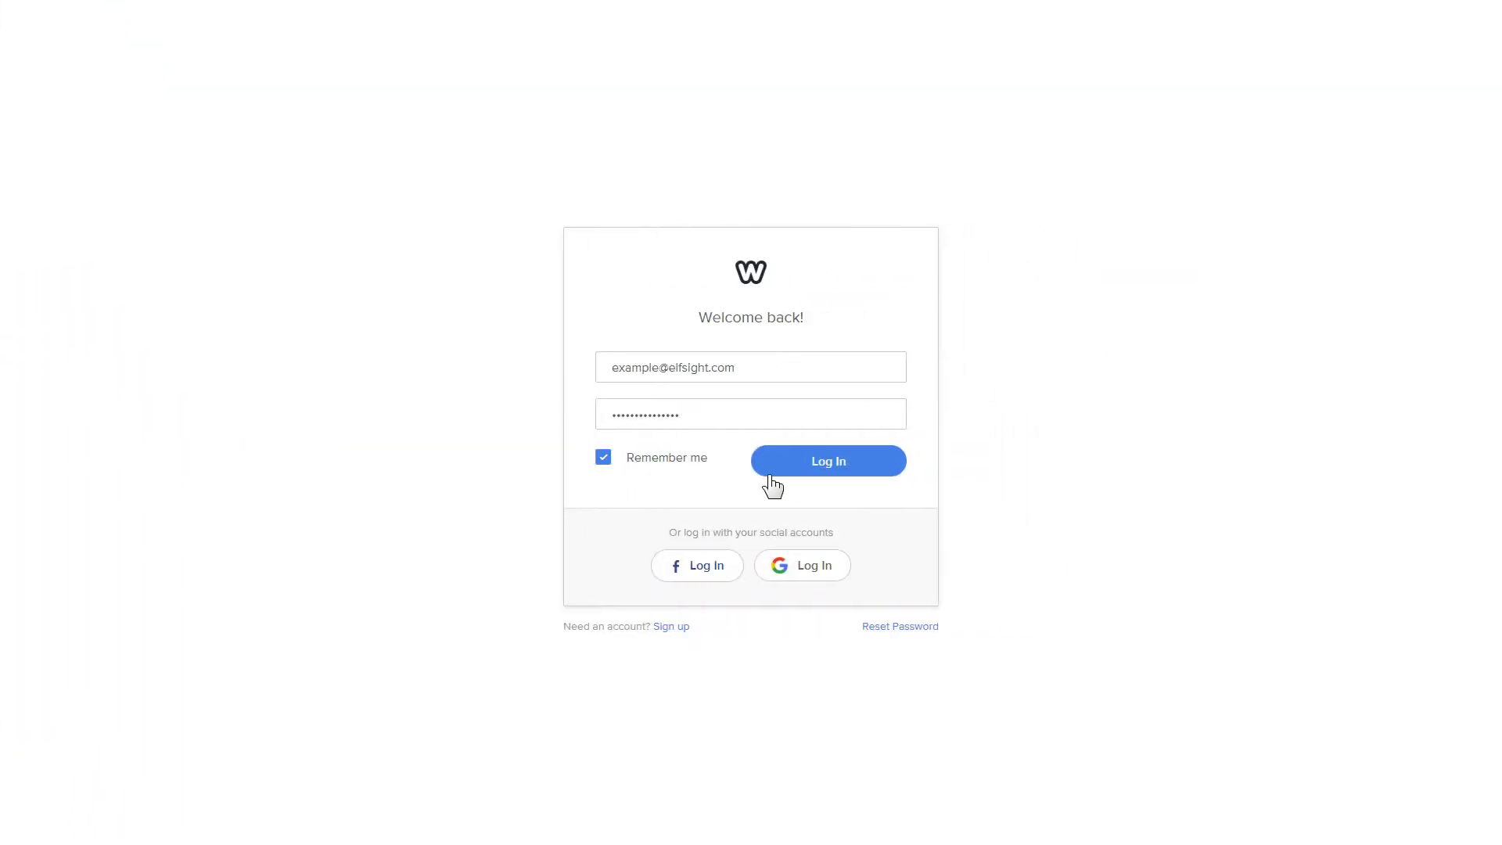
Log in to Weebly and open My Site in the site editor
left_click(828, 469)
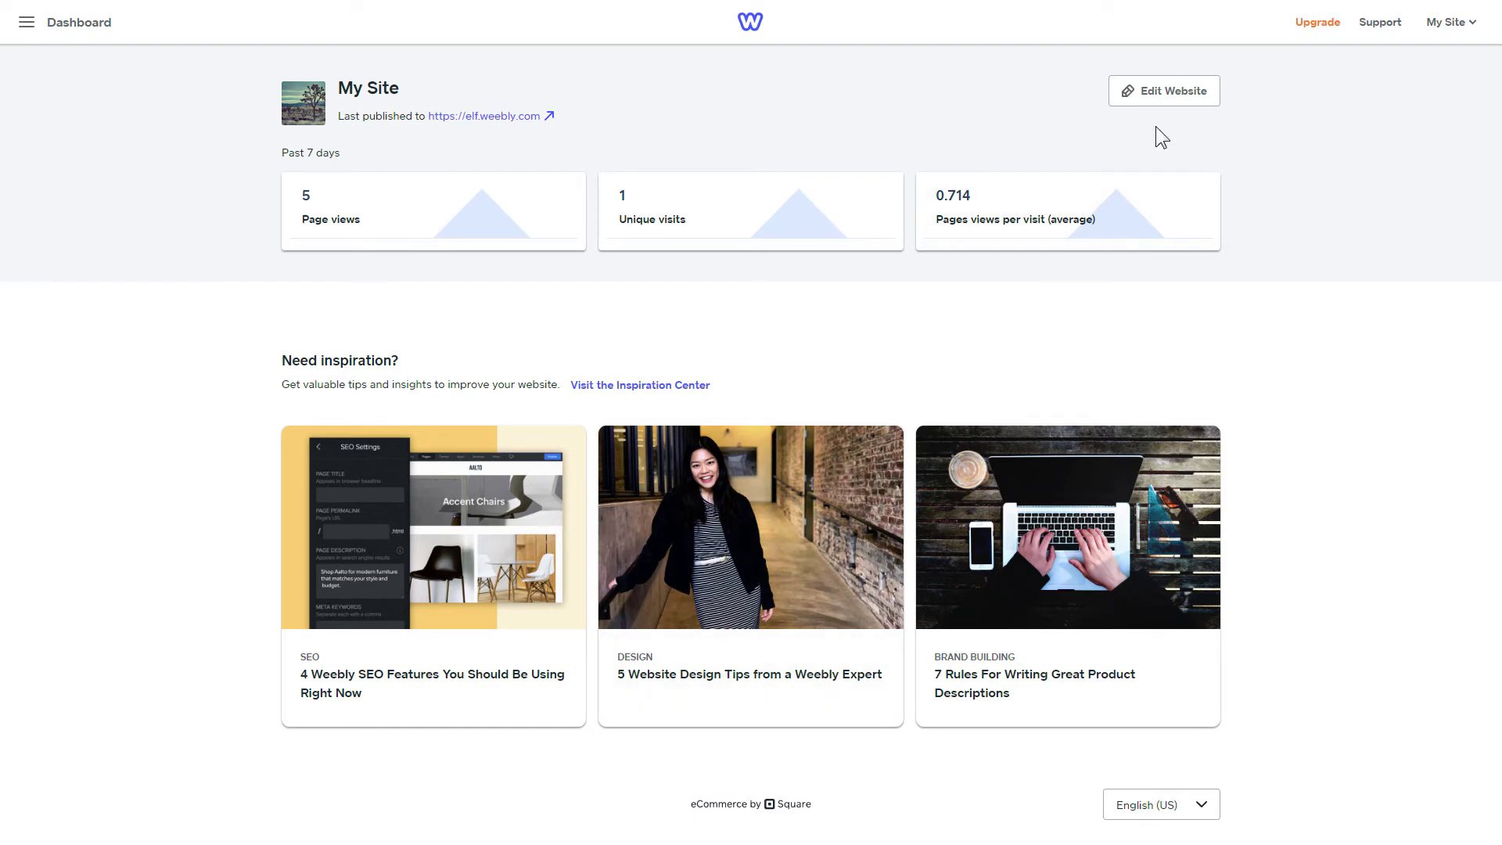
left_click(1169, 110)
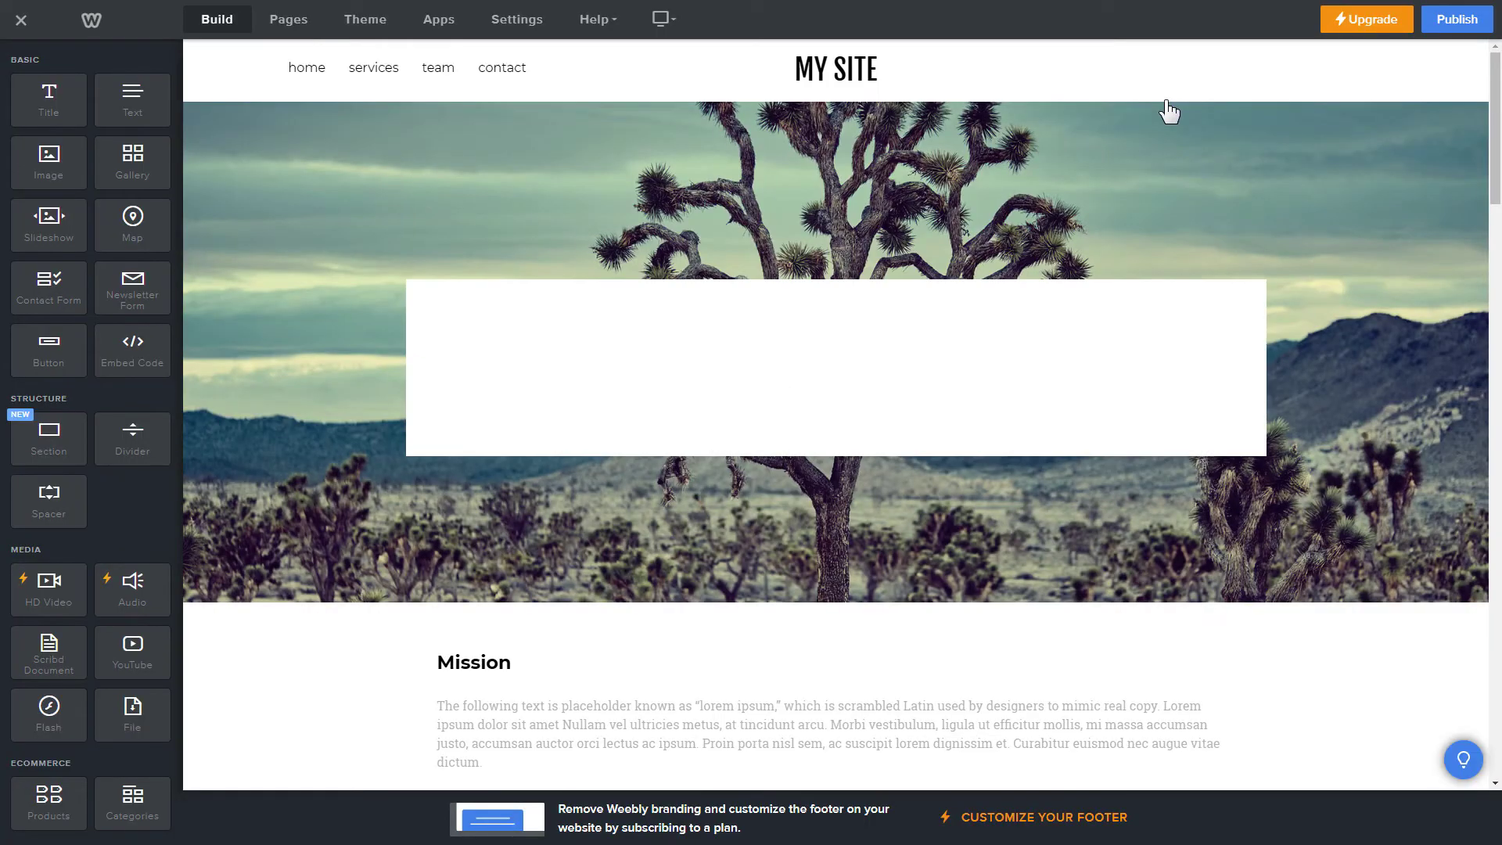
scroll(955, 247, "down", 3)
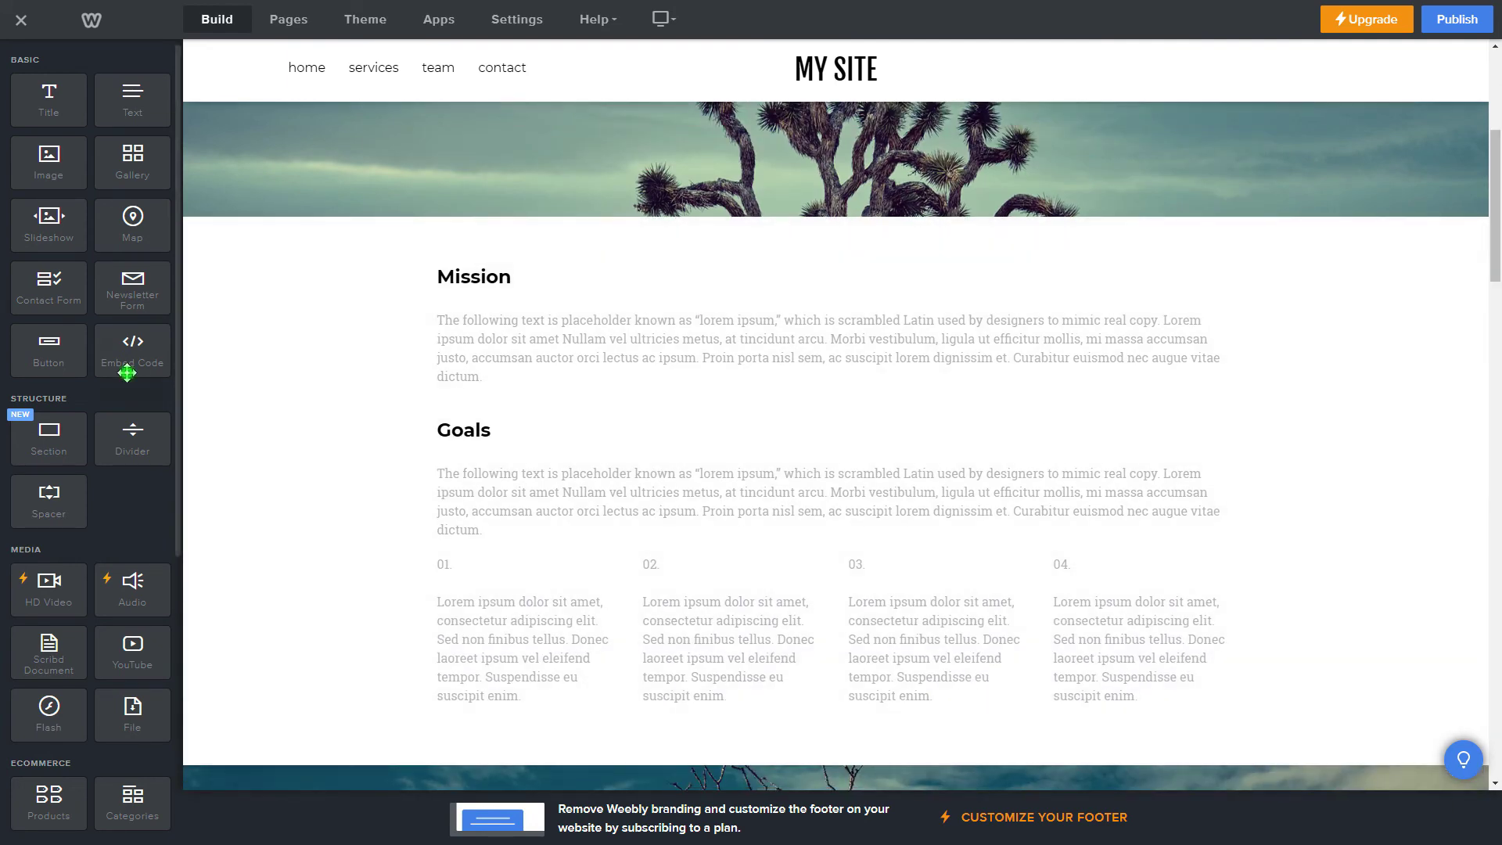
Paste the Elfsight code into an Embed Code block under Mission, then publish
left_click_drag(126, 371, 746, 397)
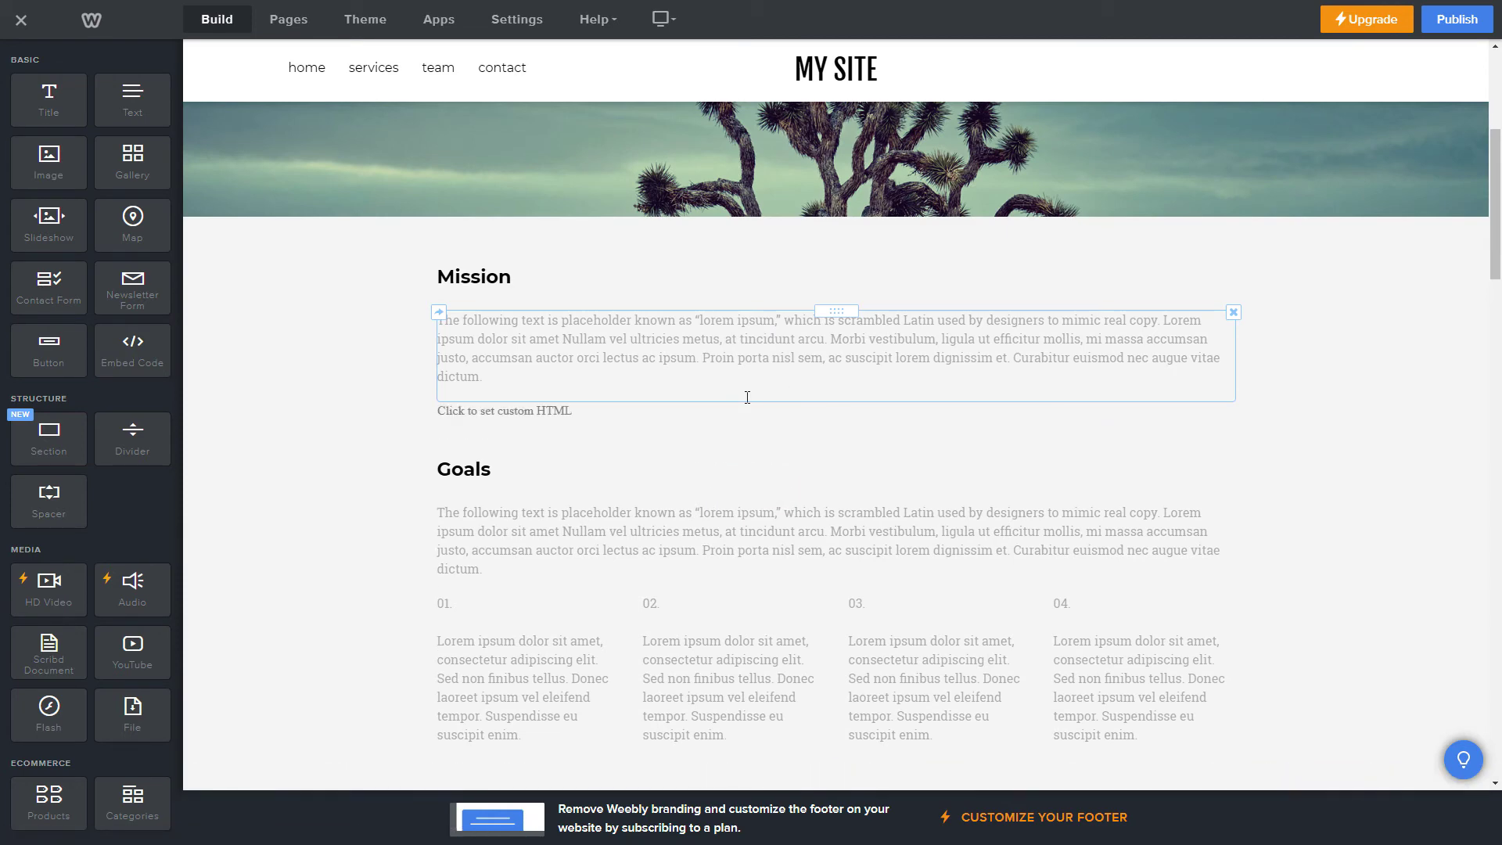
left_click(745, 413)
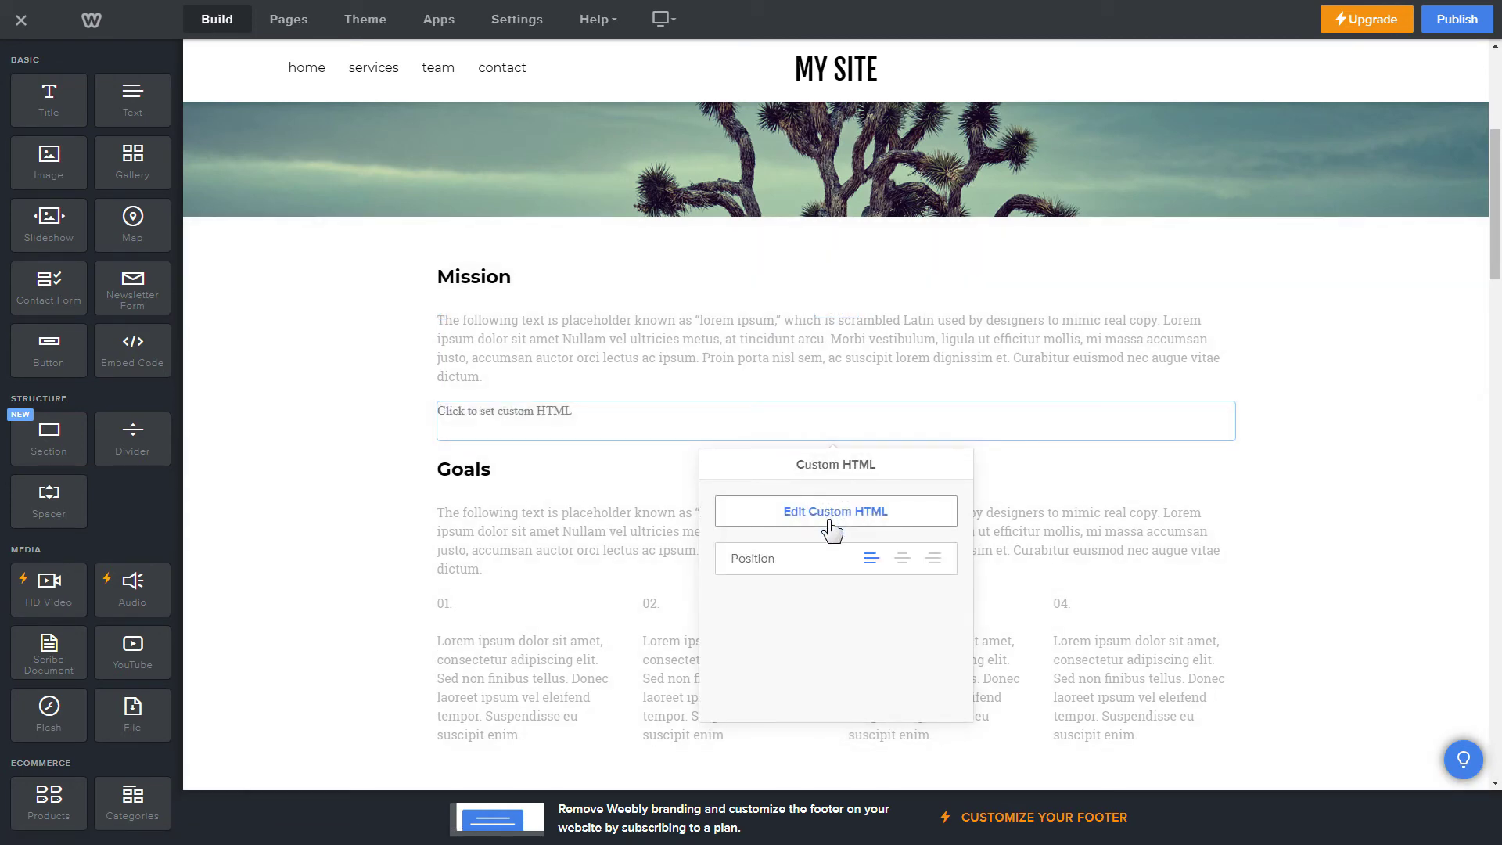
left_click(828, 517)
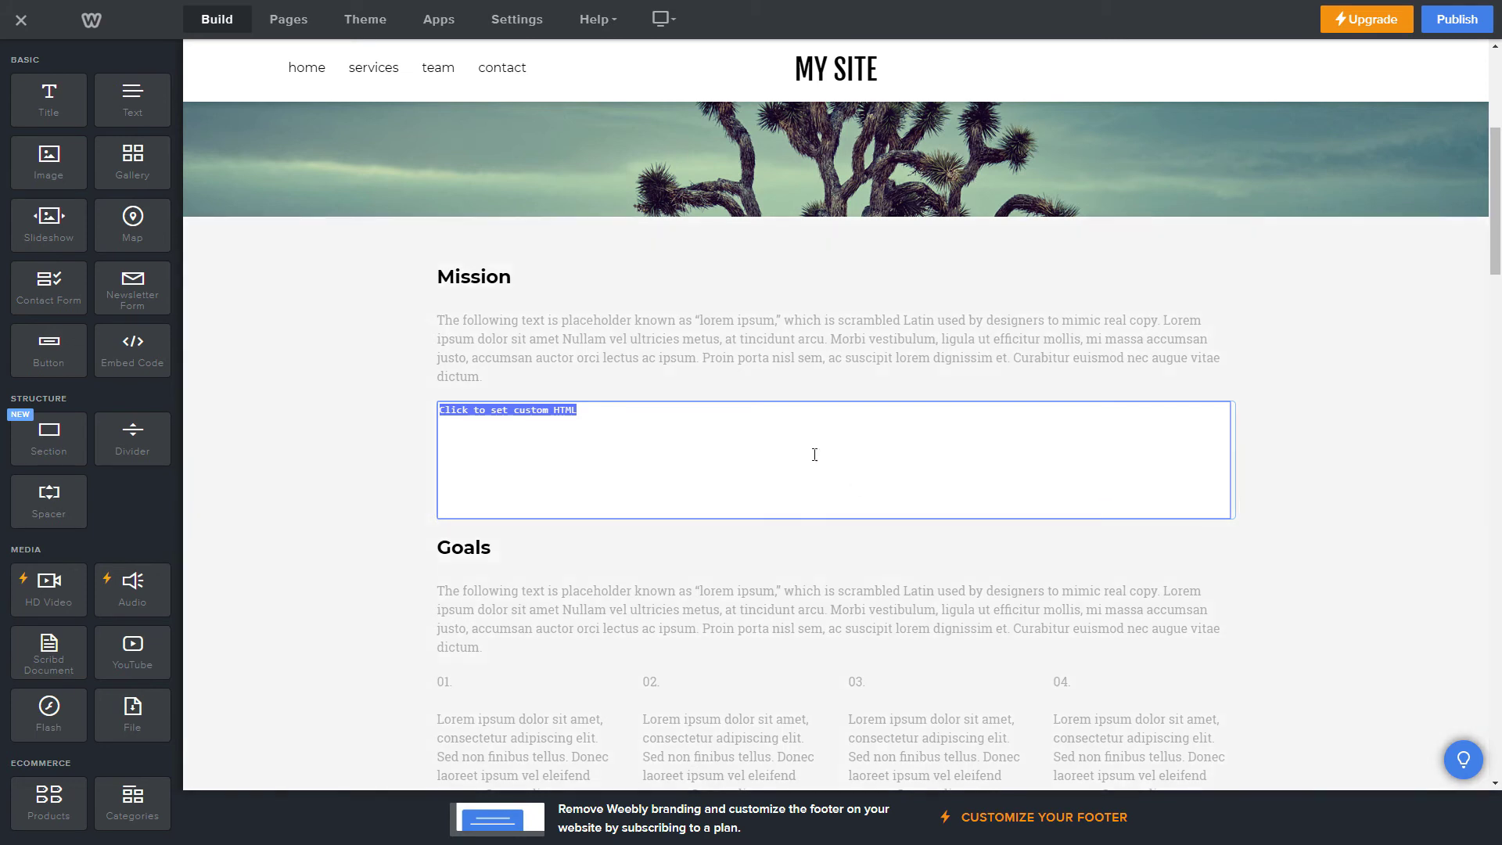
right_click(812, 448)
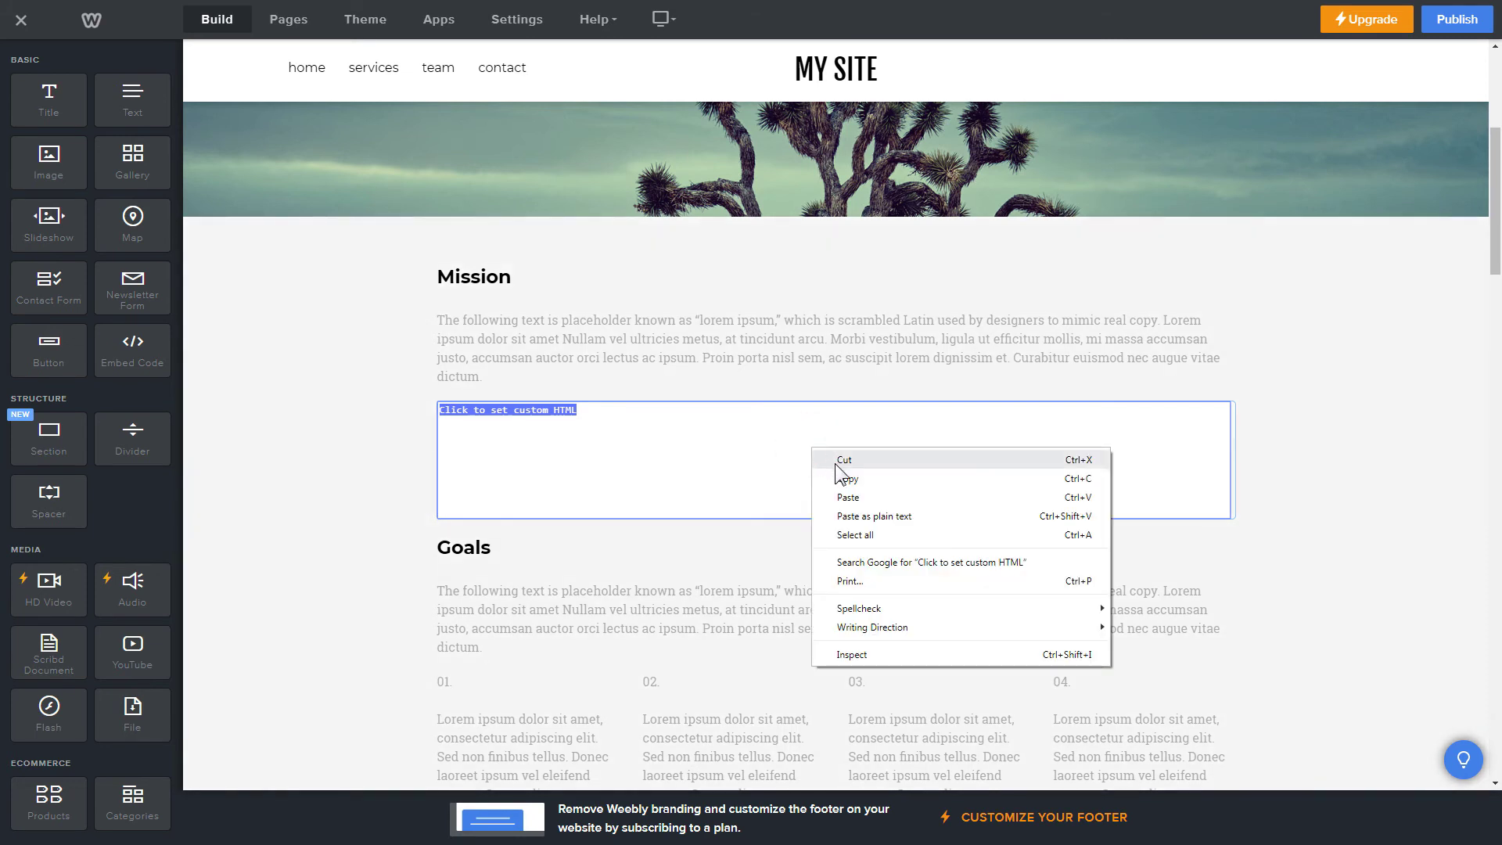
left_click(874, 497)
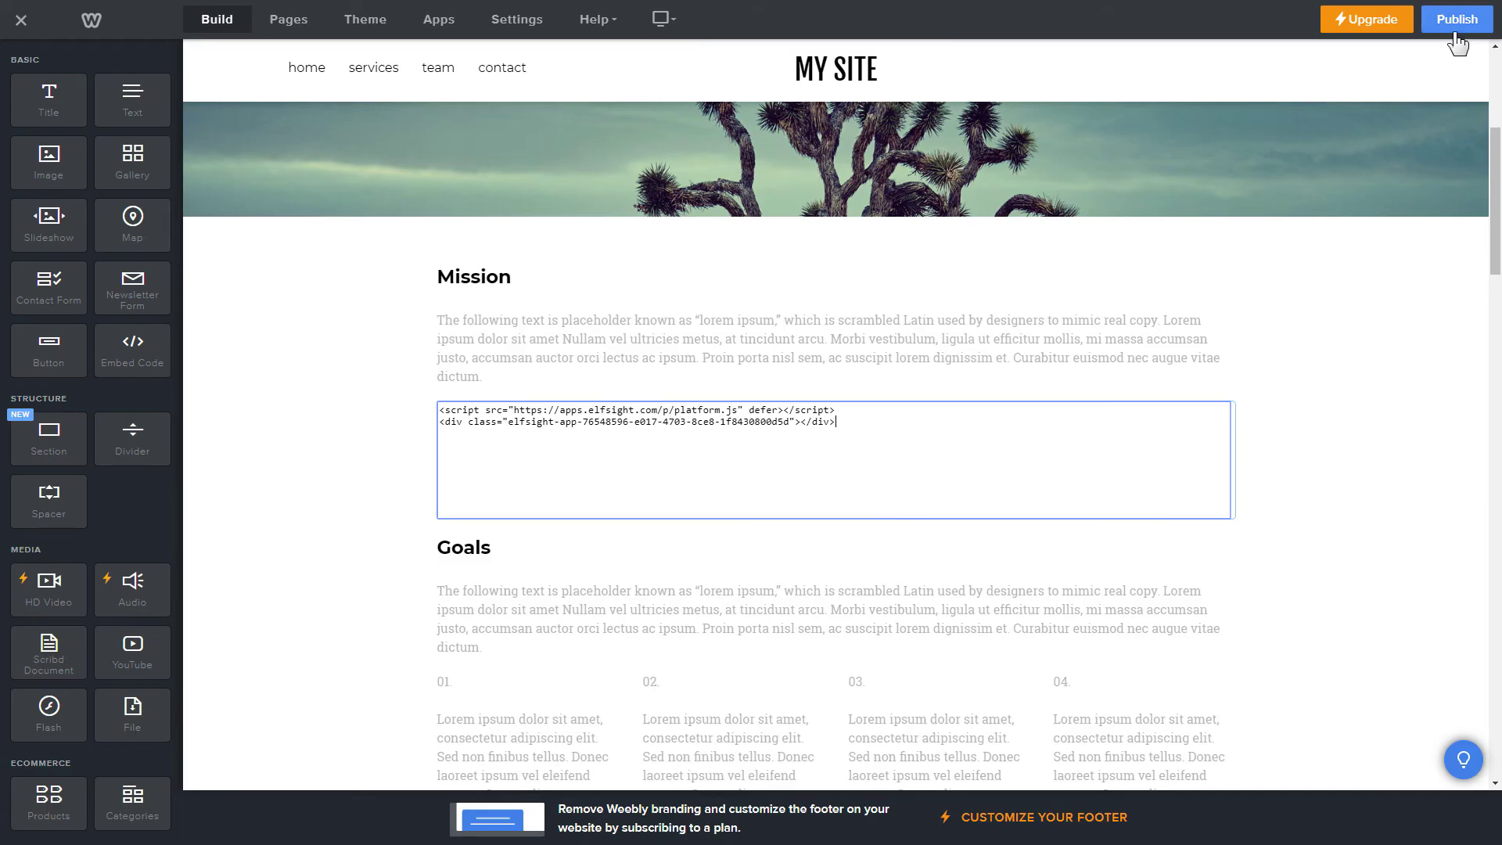
left_click(1454, 33)
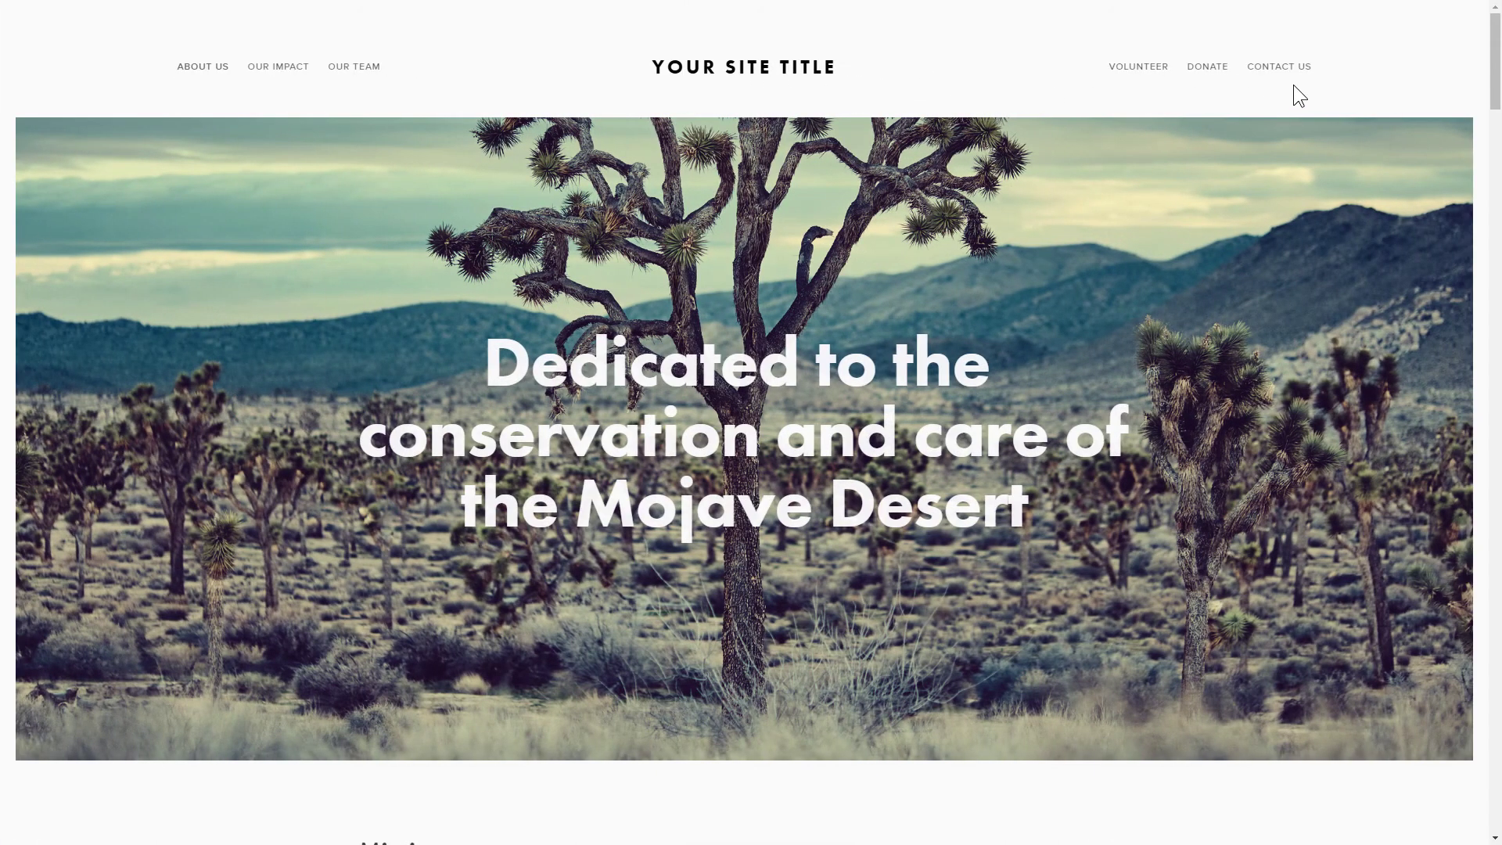
left_click_drag(1496, 96, 1496, 210)
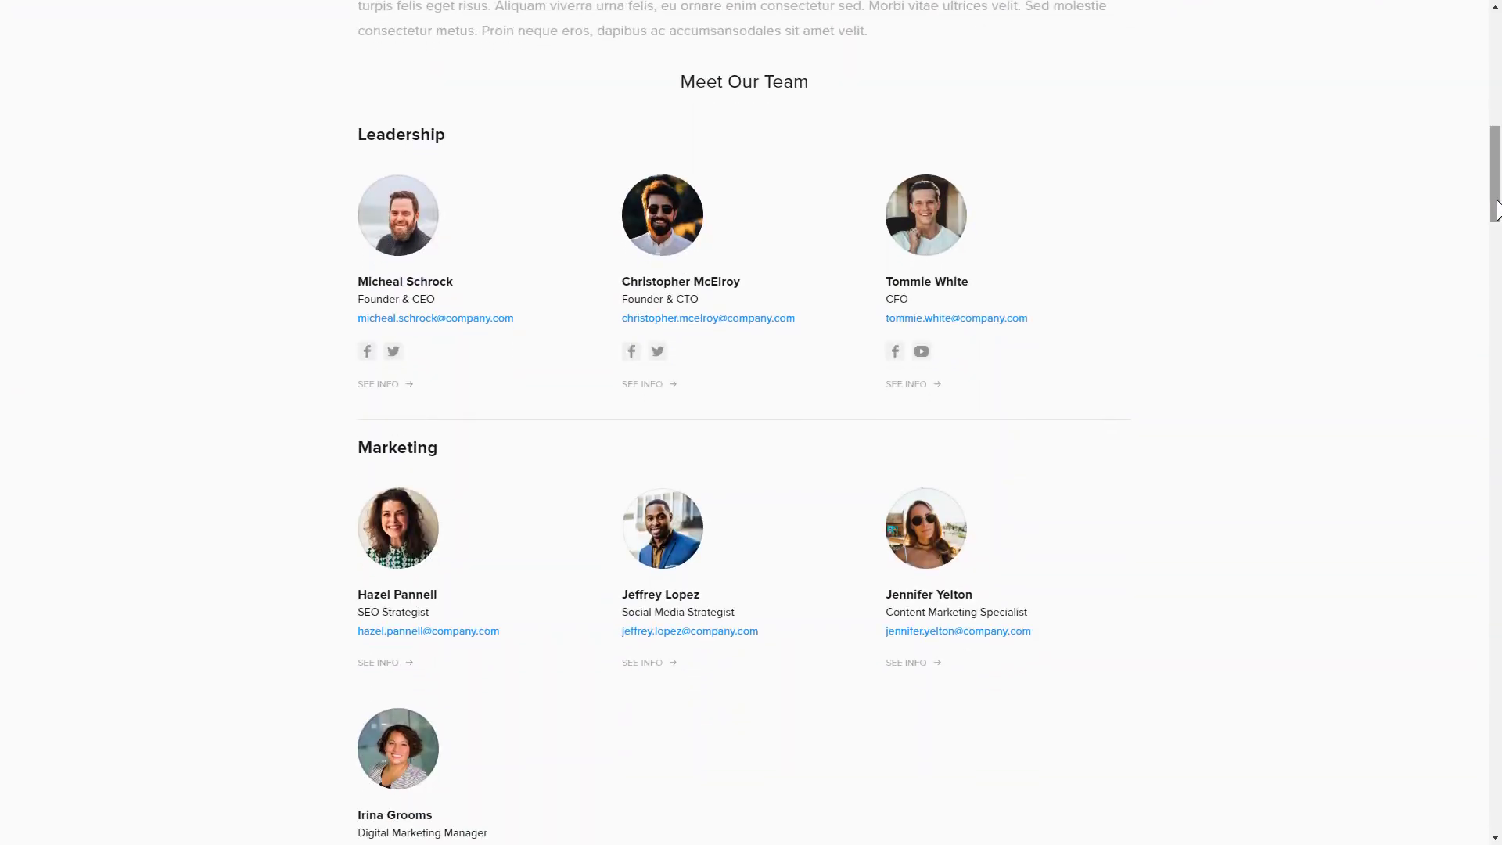
left_click(663, 241)
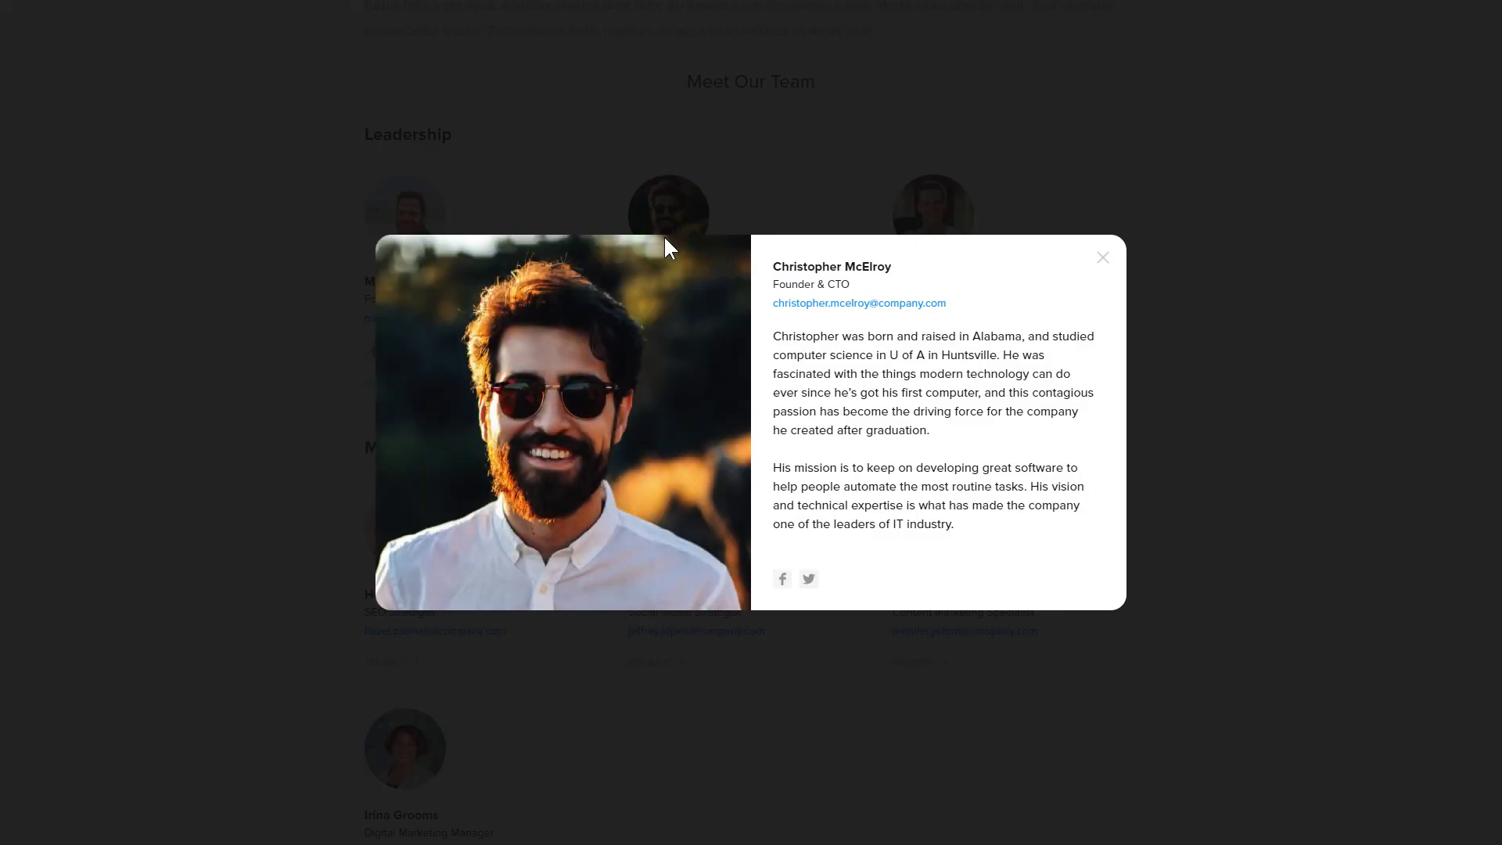
left_click(1101, 261)
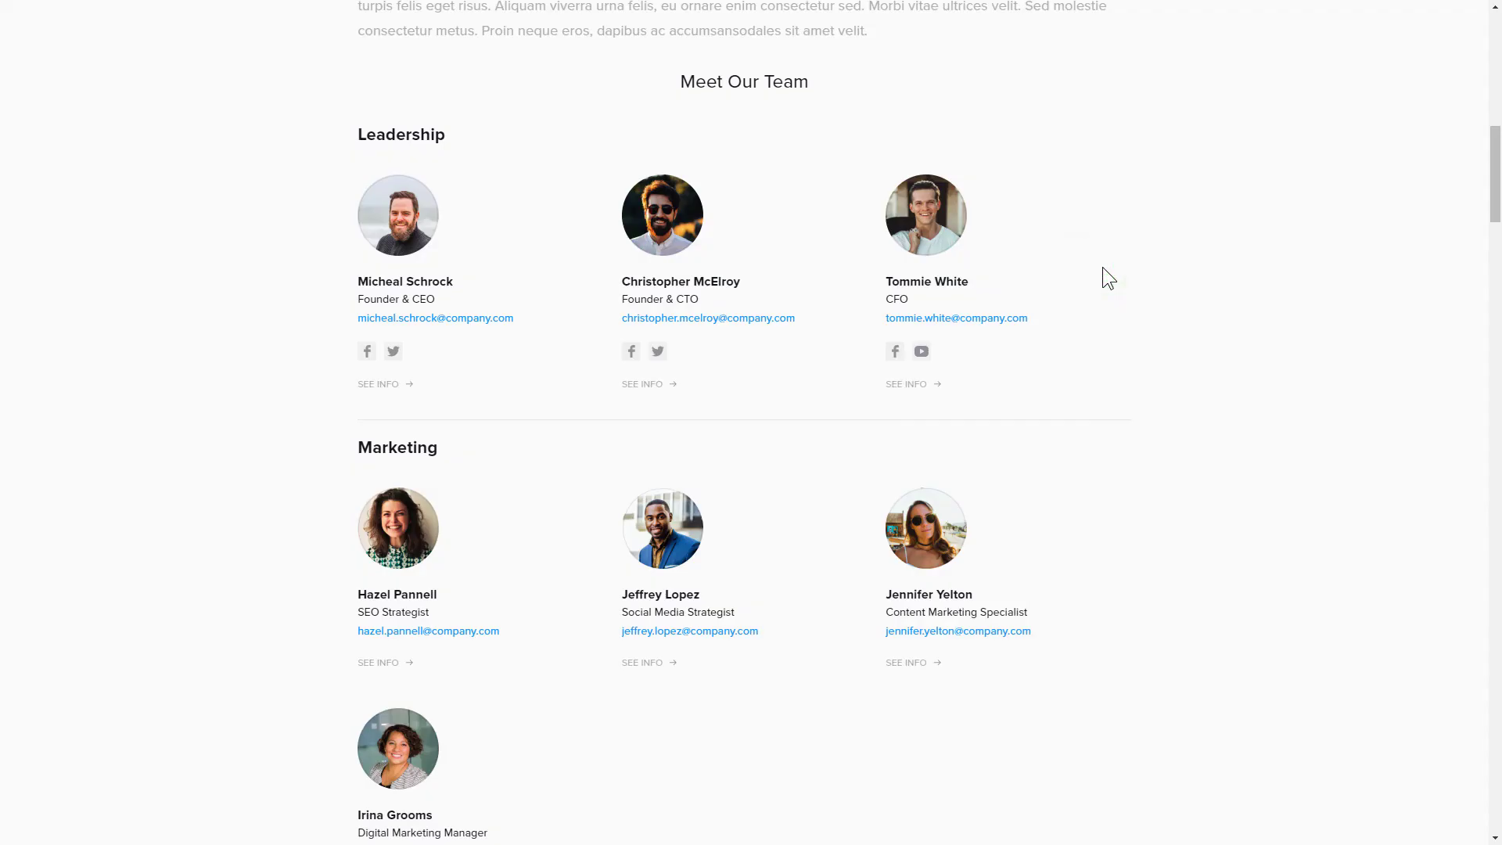